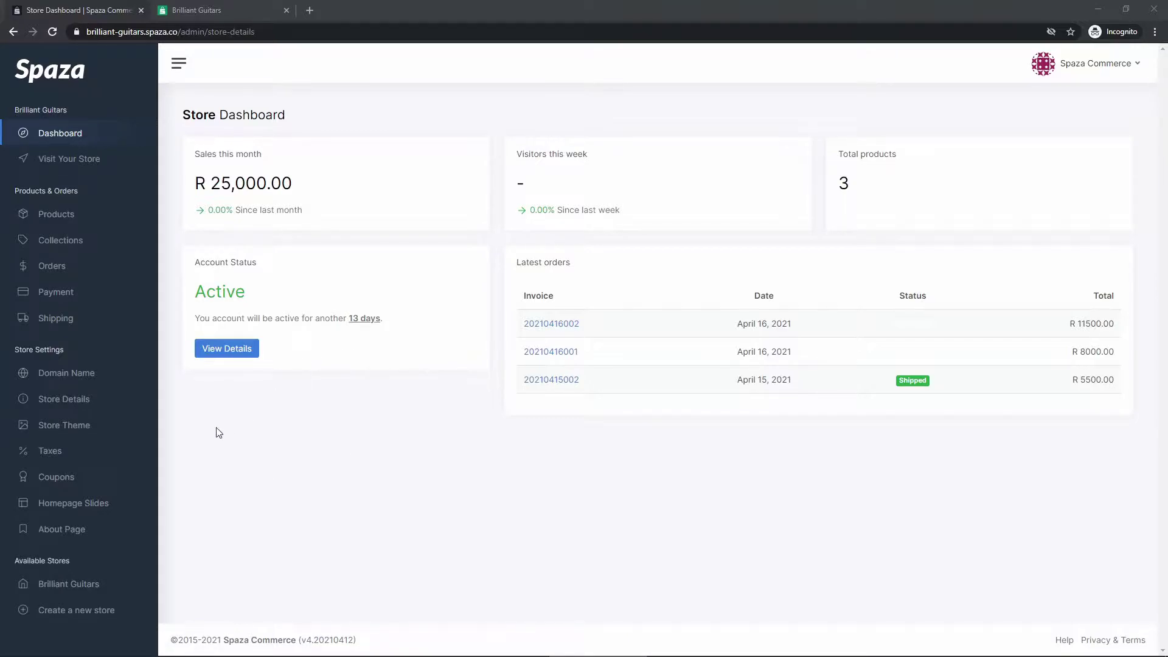
Step: Open the store theme settings, set the surfaces colour to a soft medium-light green and save the theme
click(77, 430)
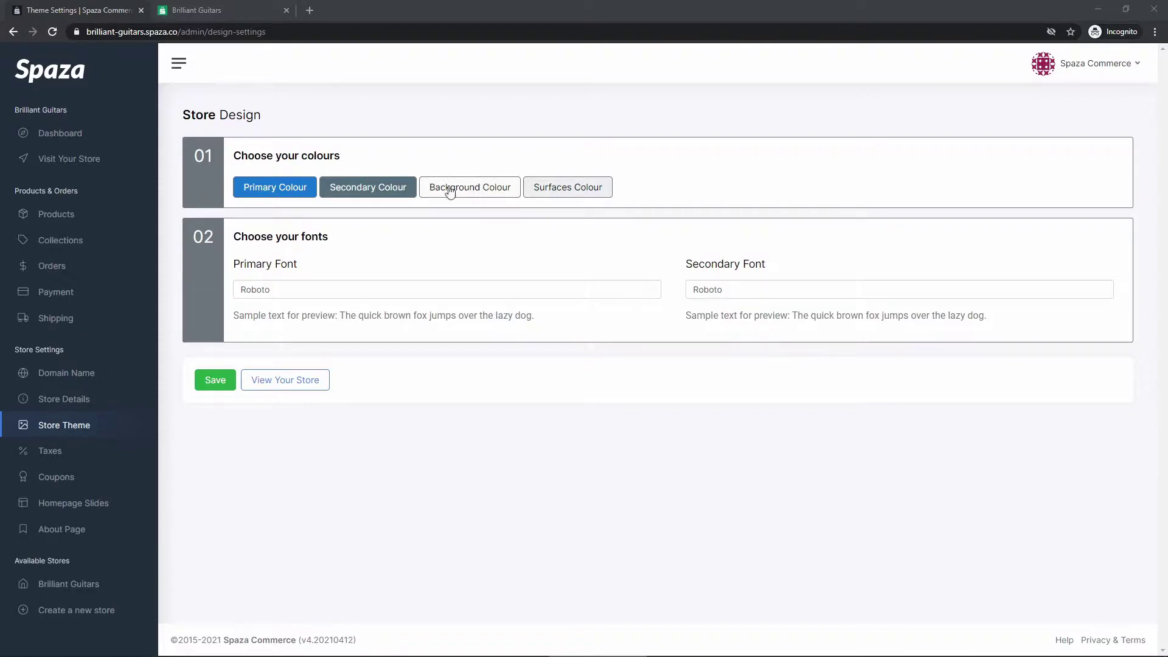
click(562, 192)
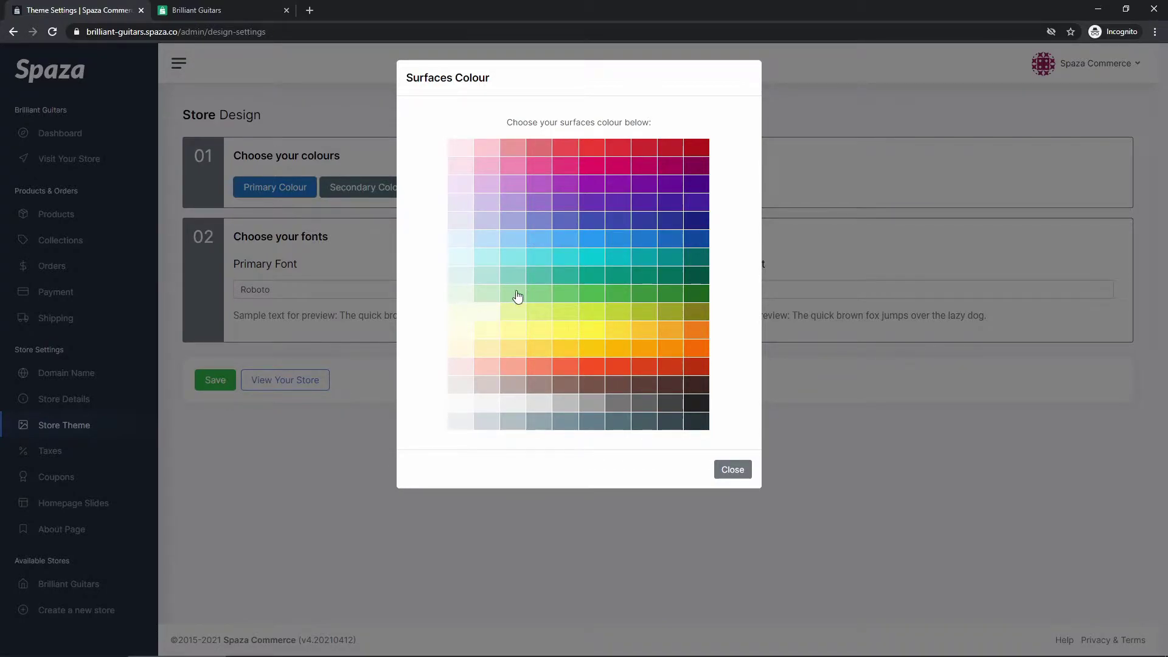
click(483, 294)
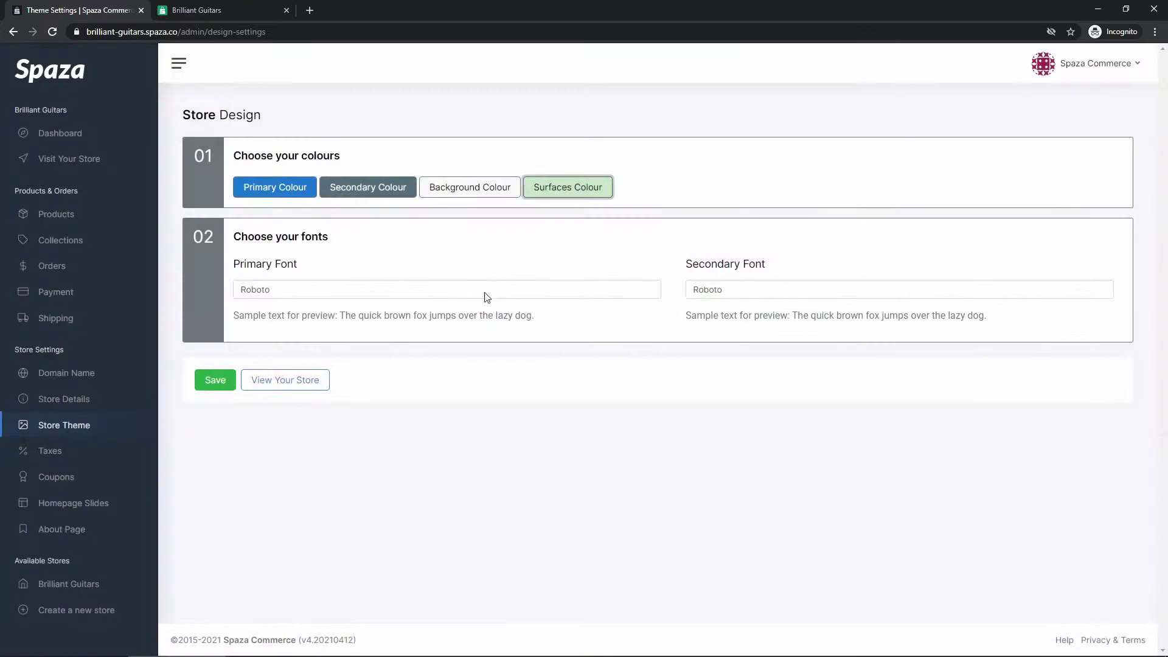
click(554, 193)
click(535, 294)
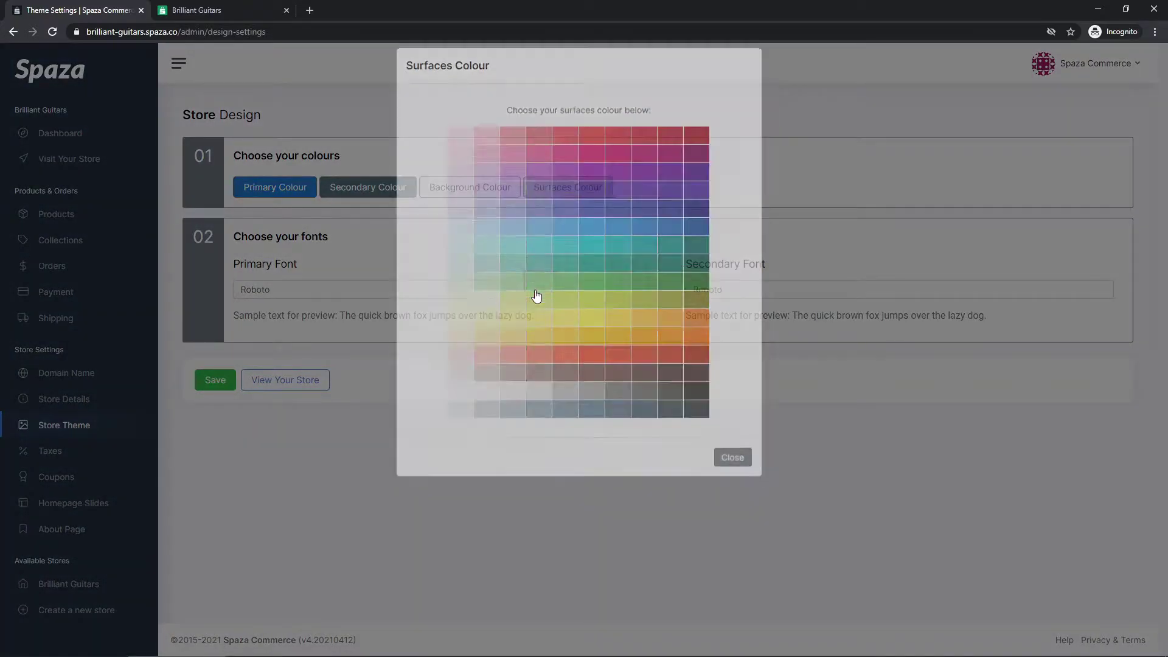
click(541, 238)
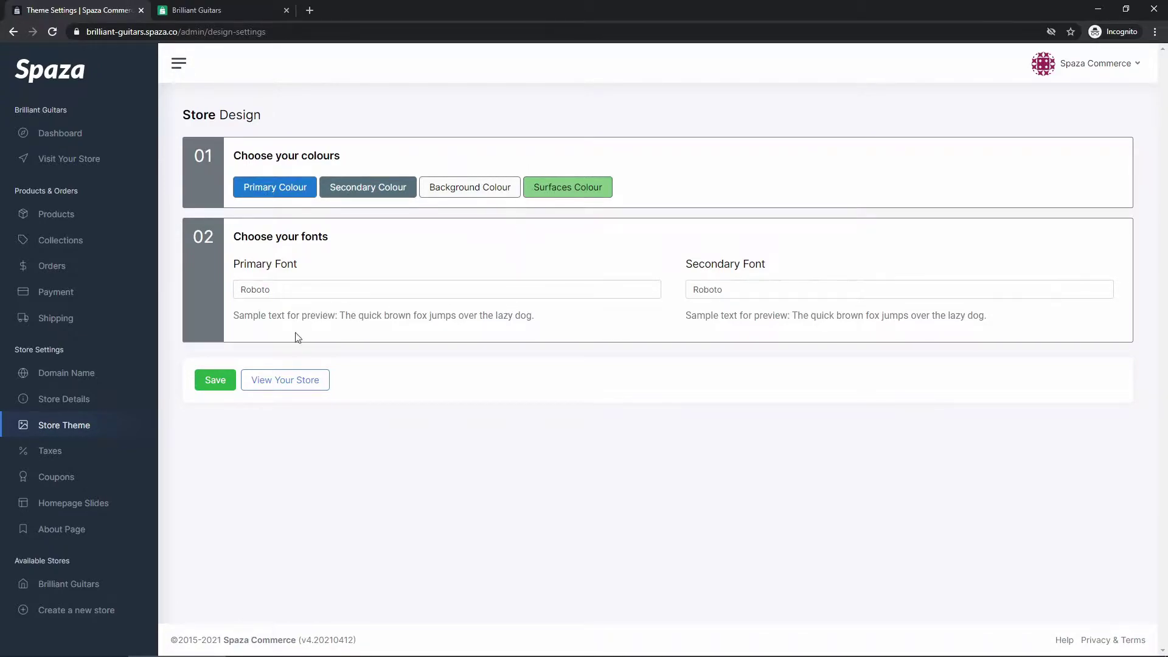
click(219, 380)
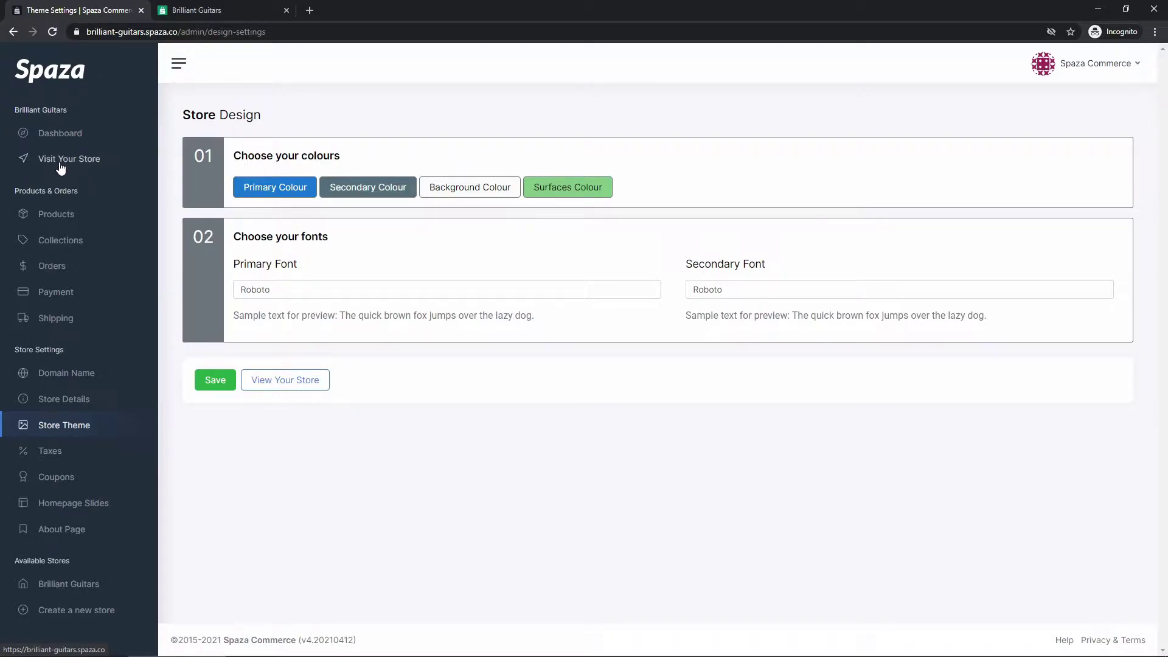
Step: Reload the Brilliant Guitars storefront and examine the surfaces colour on the home page's header, slide caption and product cards
click(196, 12)
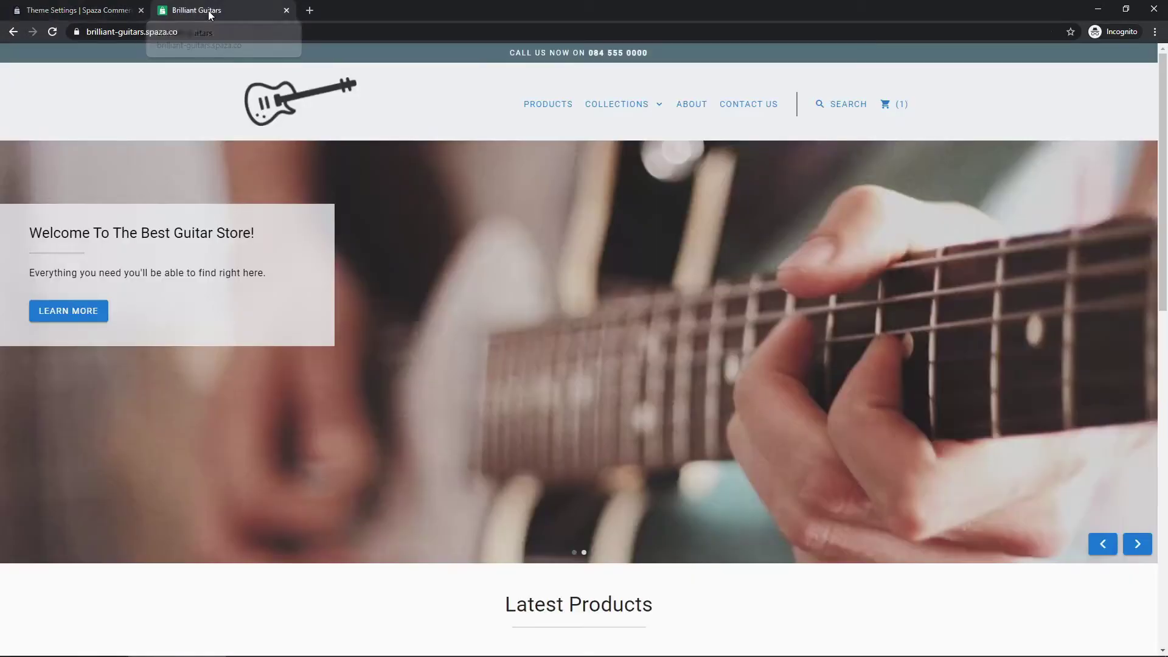
click(55, 32)
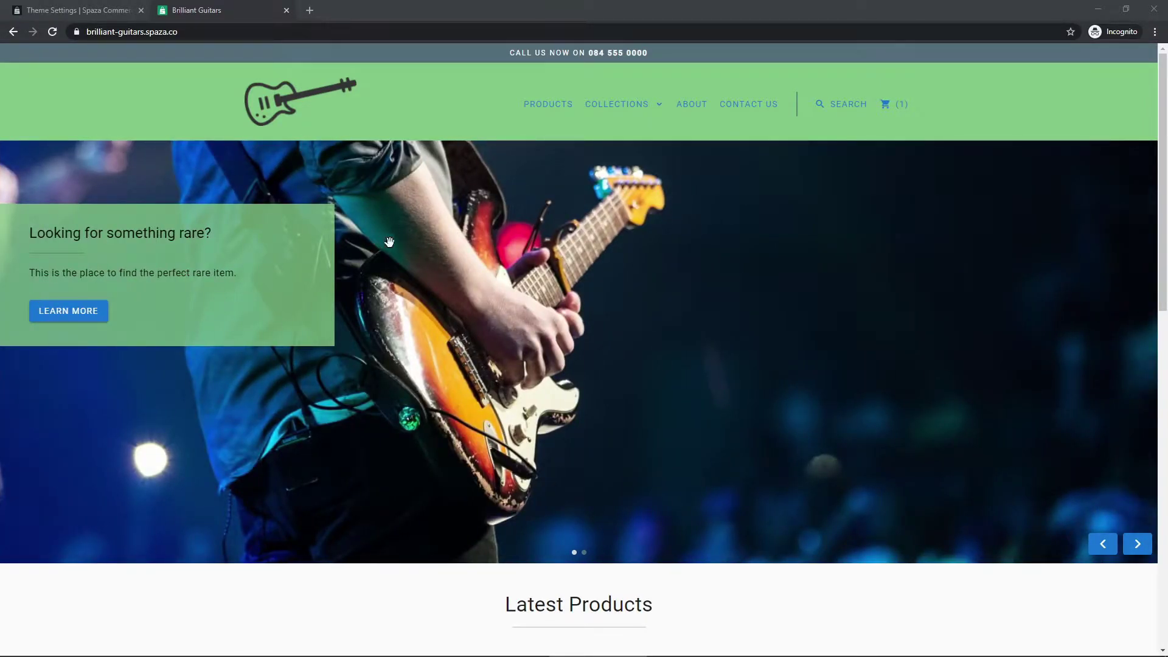
scroll(414, 311, down, 2)
scroll(408, 201, up, 2)
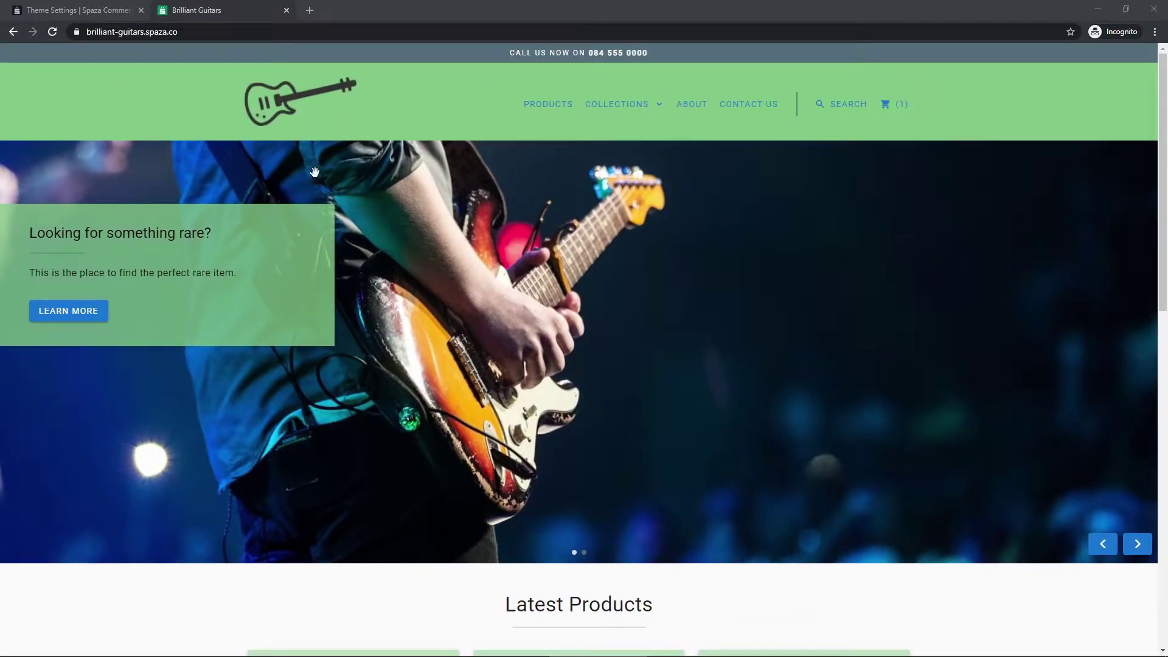
scroll(415, 299, down, 4)
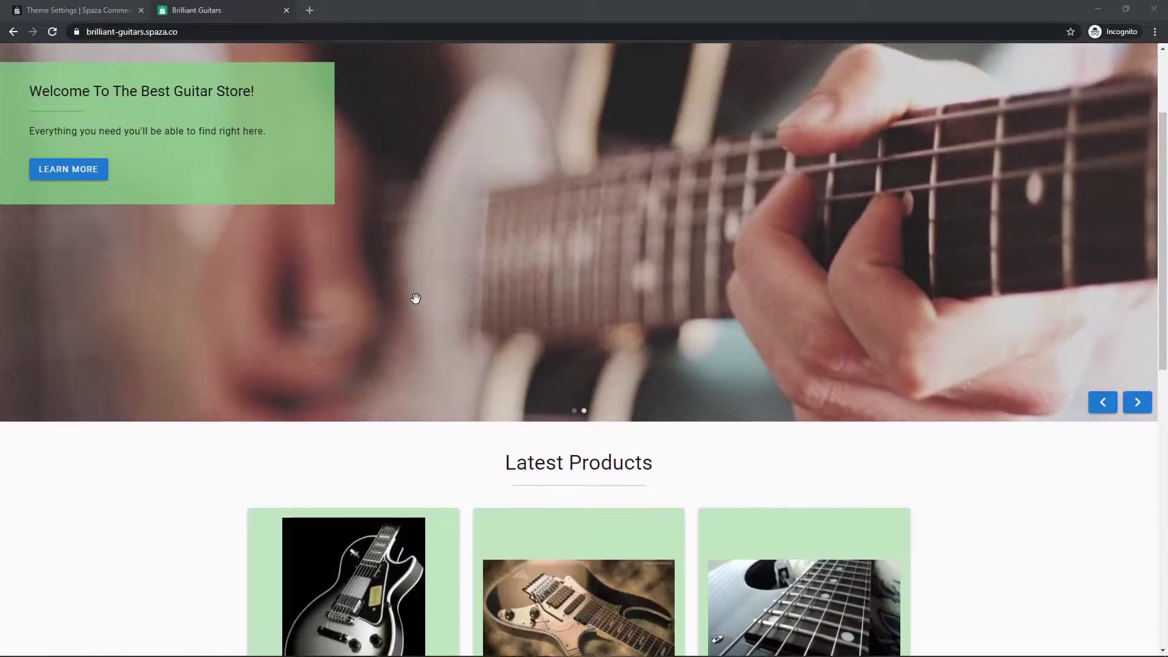
scroll(414, 300, up, 4)
click(93, 12)
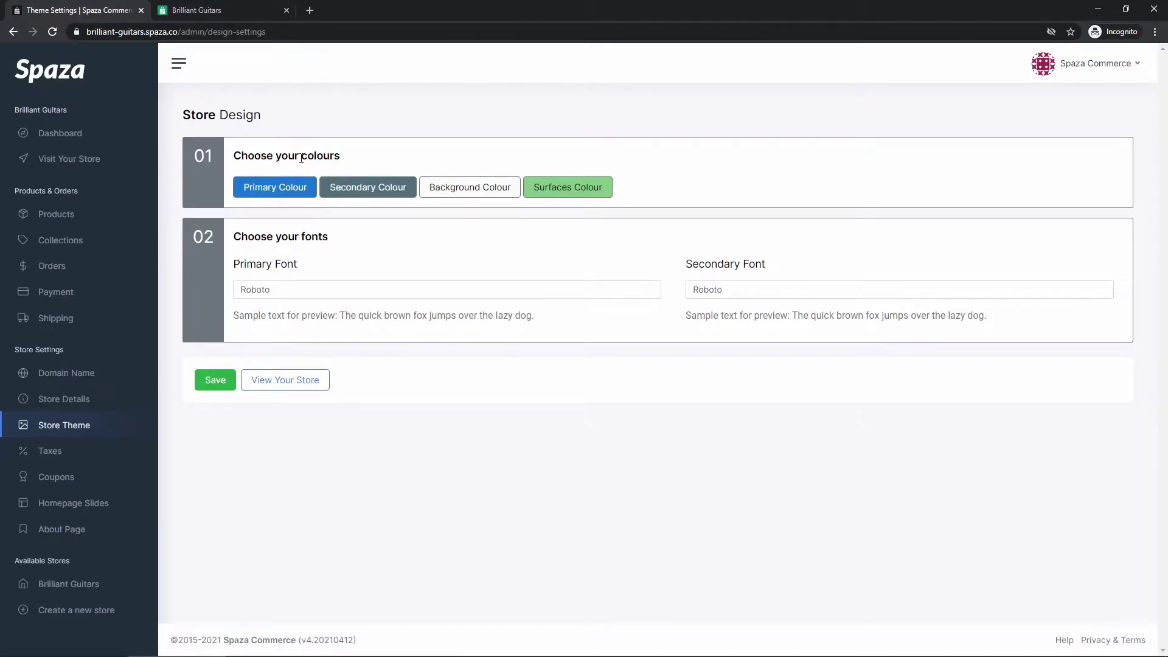
Step: Inspect the surfaces colour in the storefront's cart preview and in the latest products and footer areas of the home page
click(188, 11)
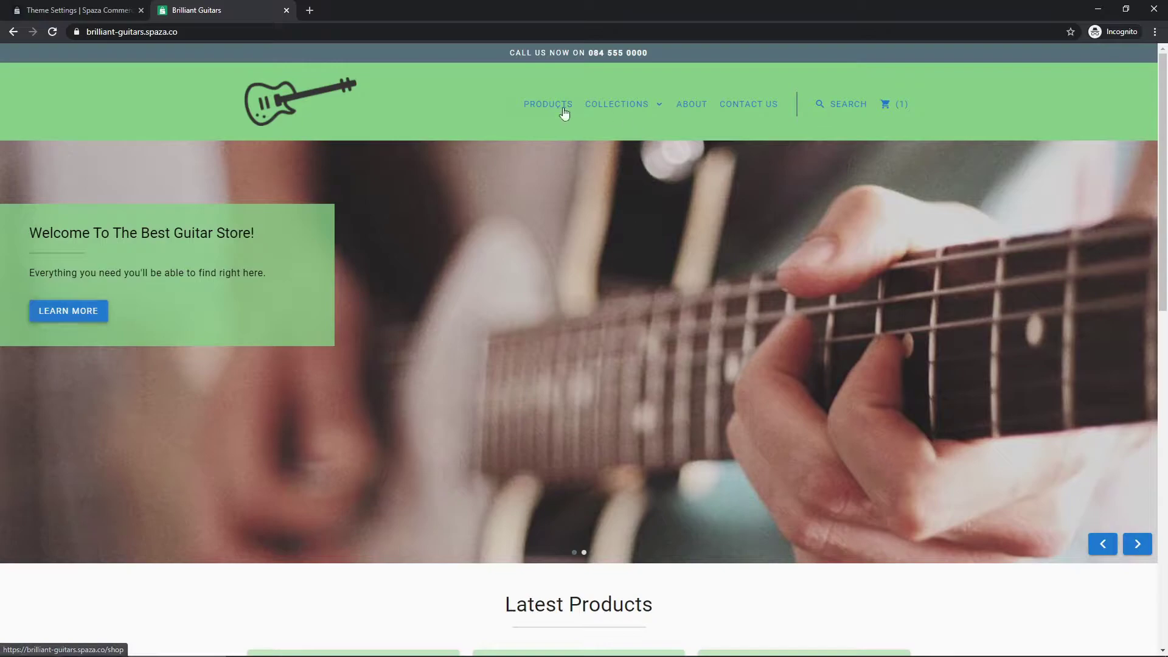
click(897, 111)
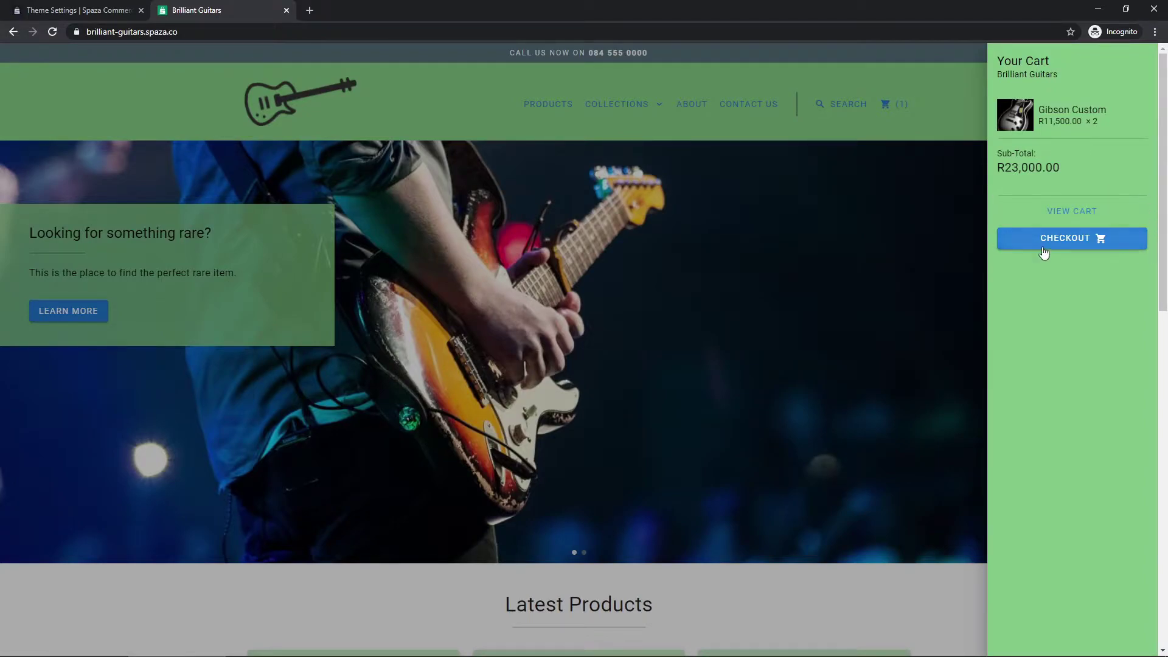
click(976, 72)
scroll(464, 334, down, 10)
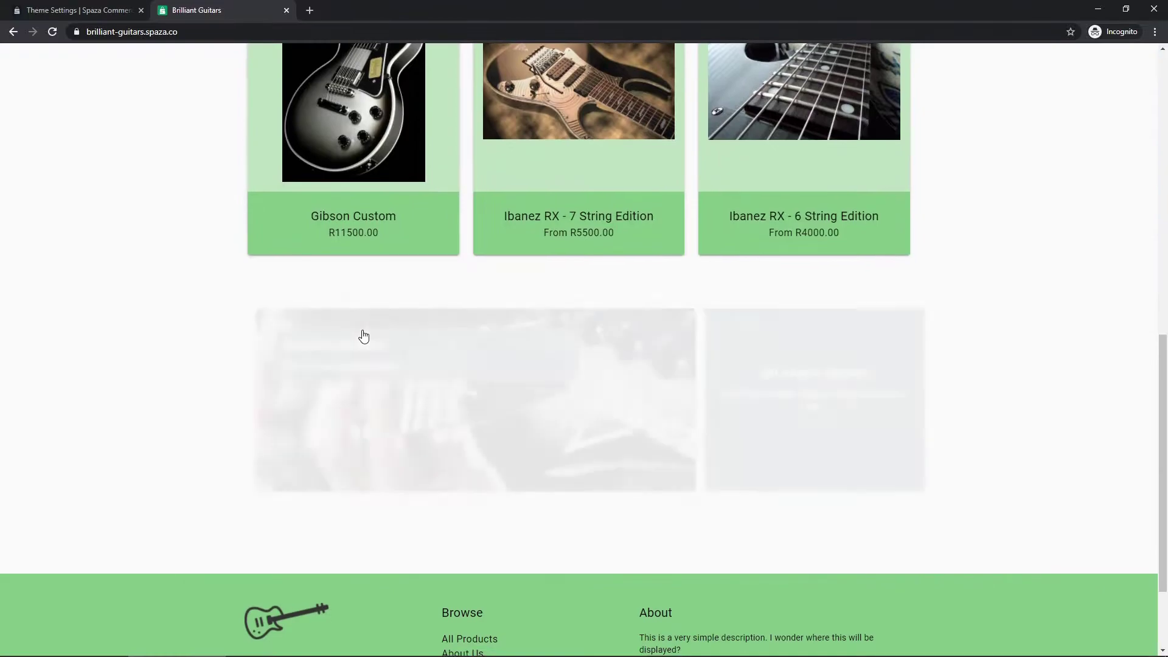
scroll(258, 391, up, 6)
Step: Open the Gibson Custom product page and examine how the surfaces colour is applied from its header to its footer
click(361, 304)
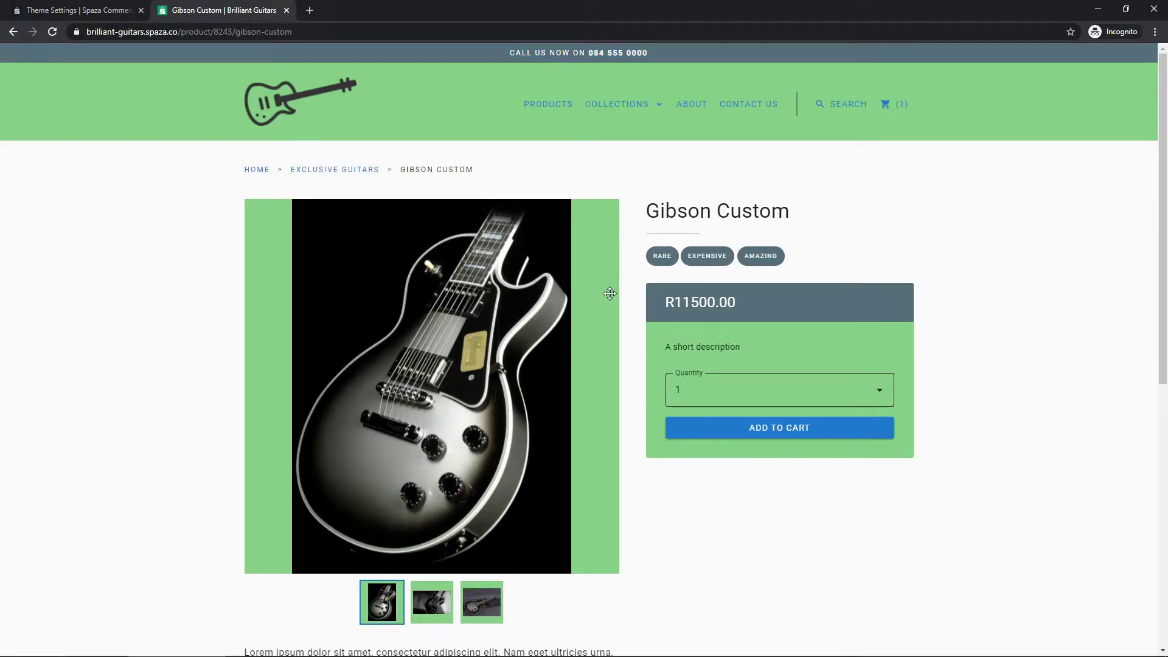
scroll(608, 295, down, 3)
scroll(611, 301, down, 3)
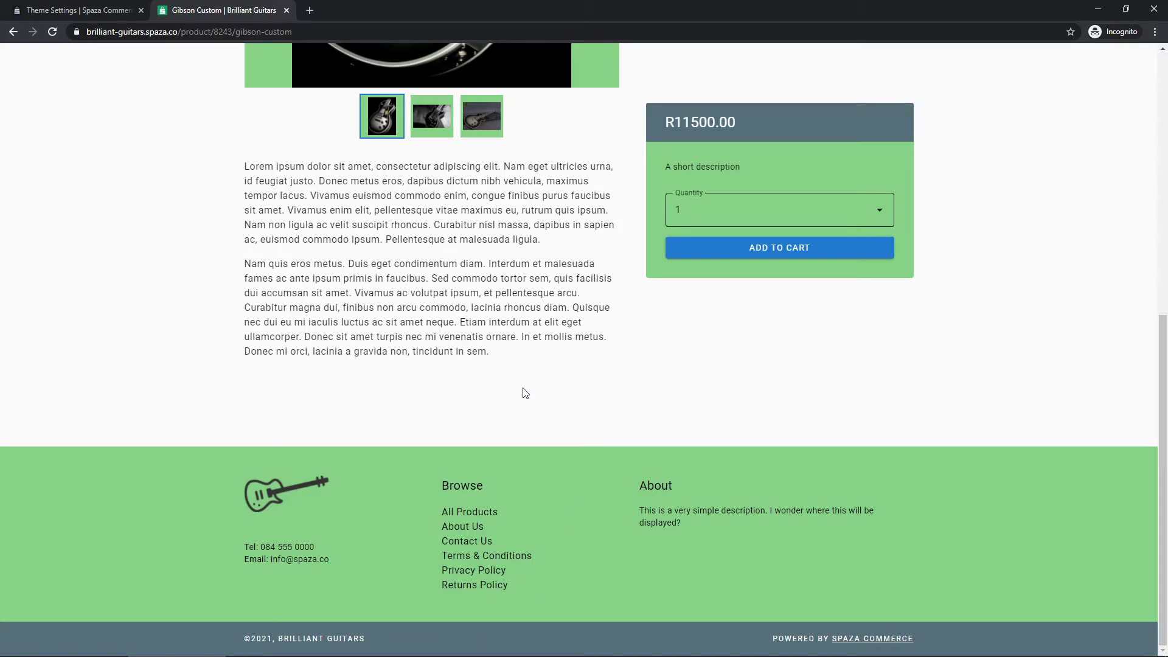
scroll(524, 392, up, 7)
click(98, 10)
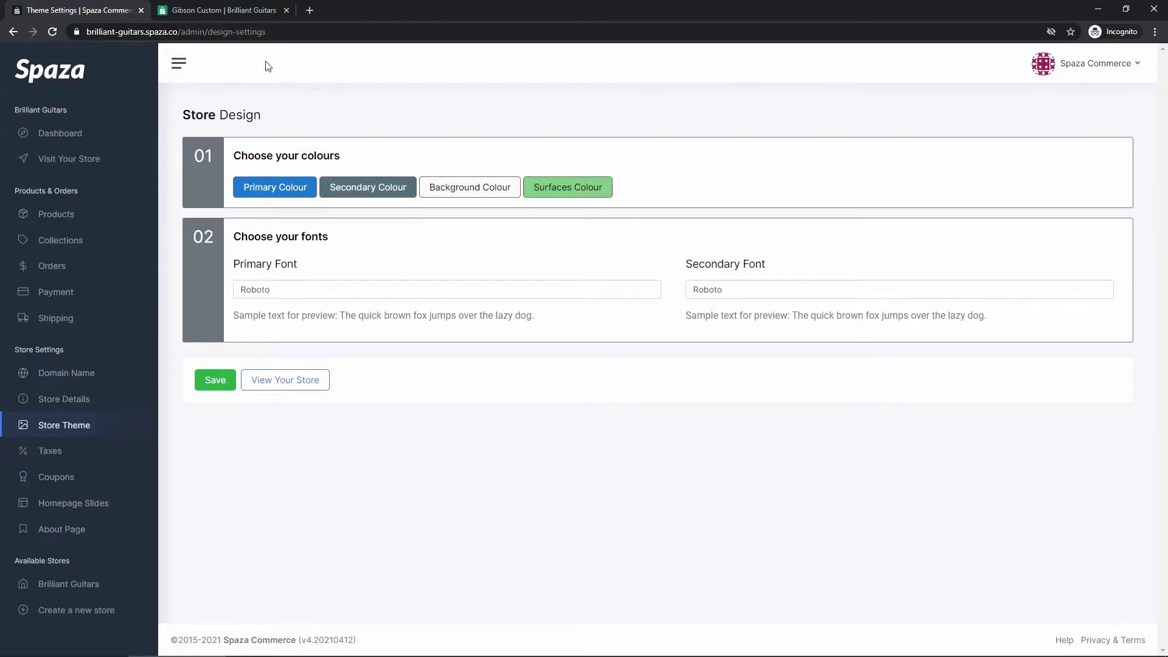
Step: Compare the background areas with the coloured surfaces along the full Gibson Custom product page
click(194, 10)
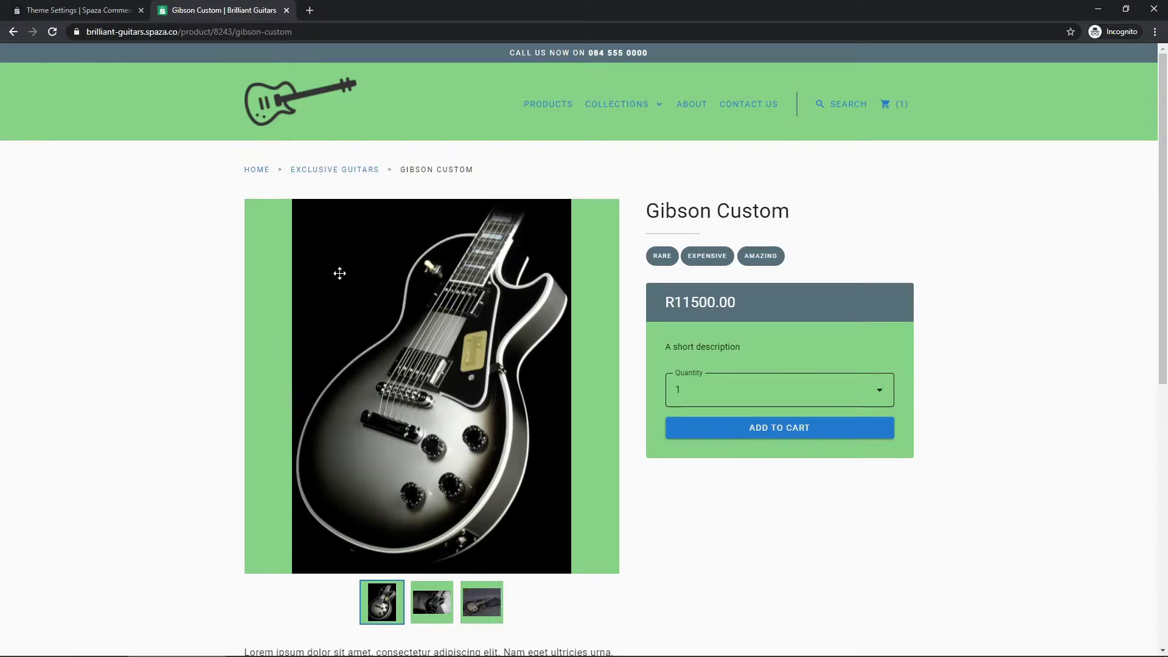
scroll(241, 298, down, 3)
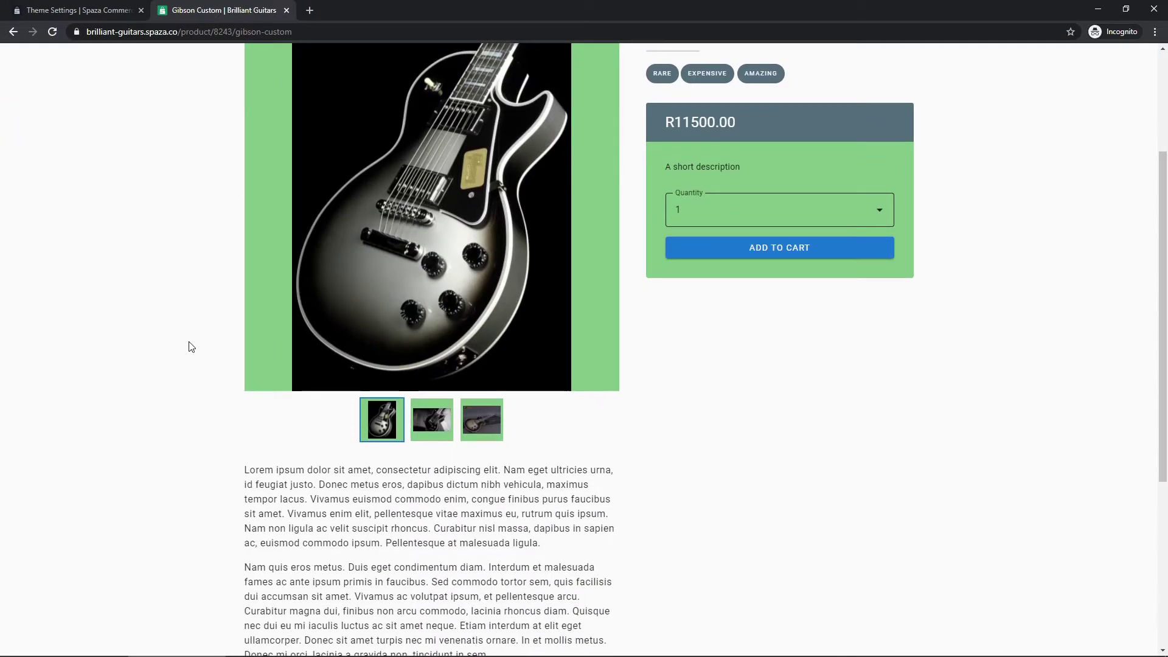
scroll(183, 323, down, 4)
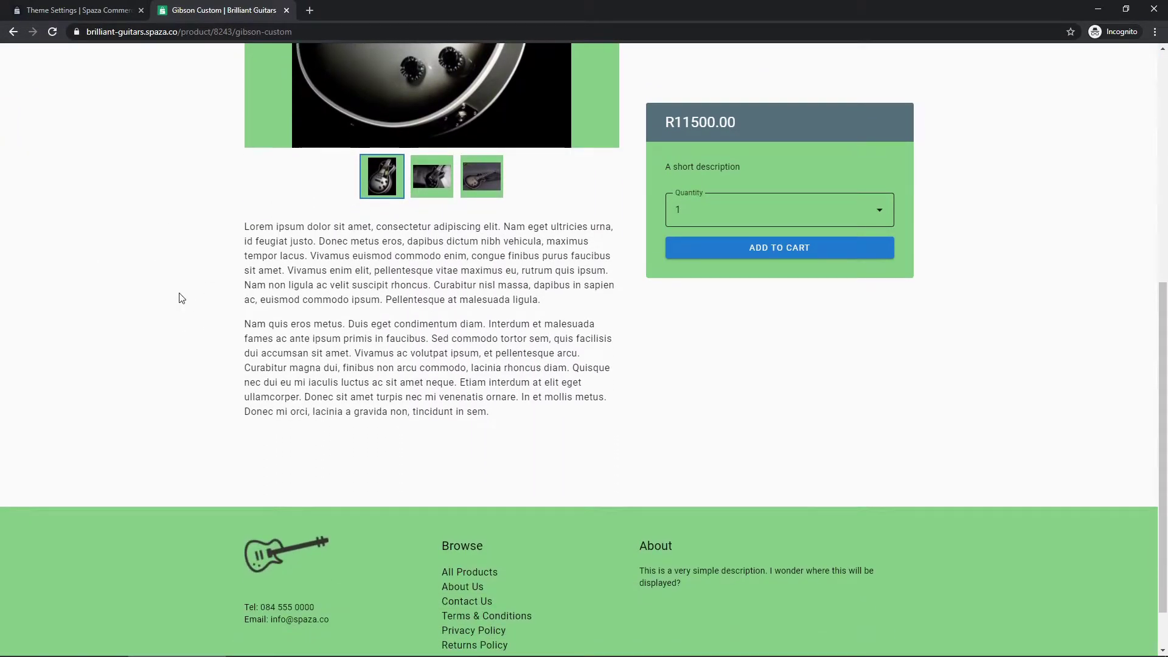
scroll(171, 432, down, 1)
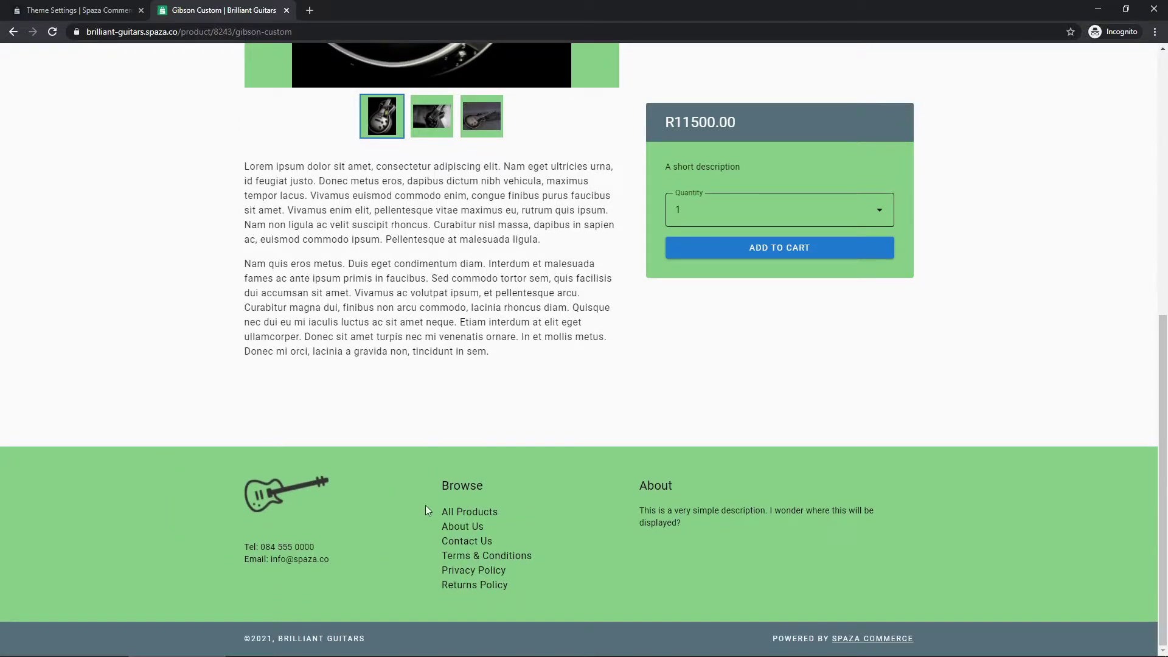
scroll(808, 365, up, 2)
scroll(670, 217, up, 3)
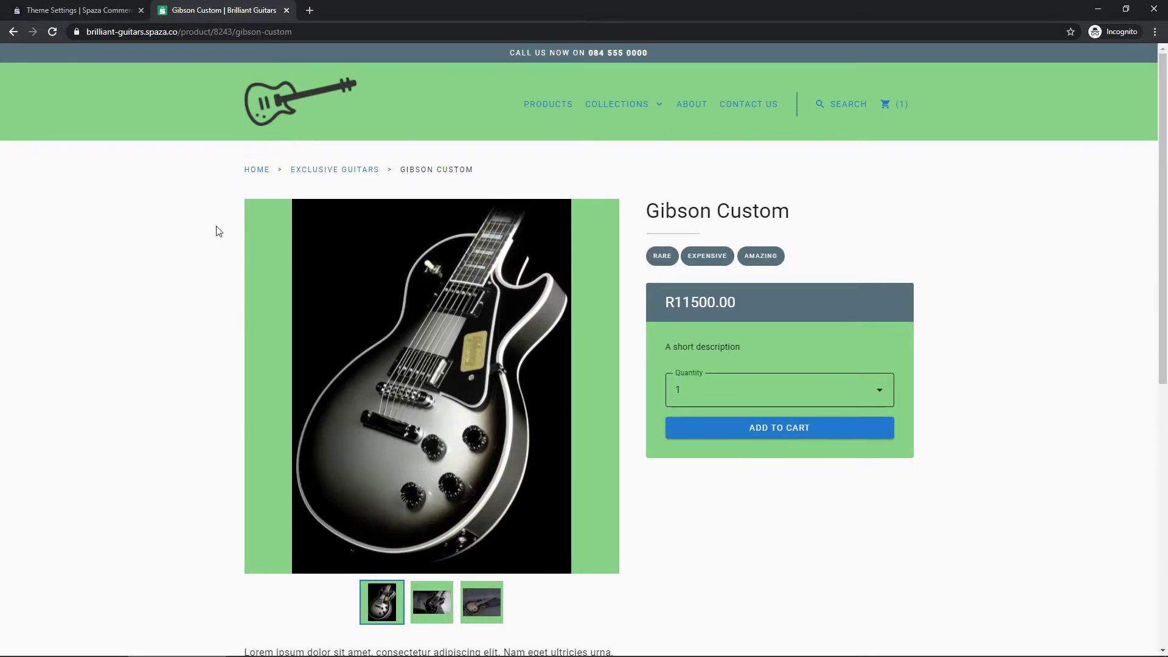
Step: Return to the storefront home page and review the theme colours around the slideshow and latest products
click(255, 175)
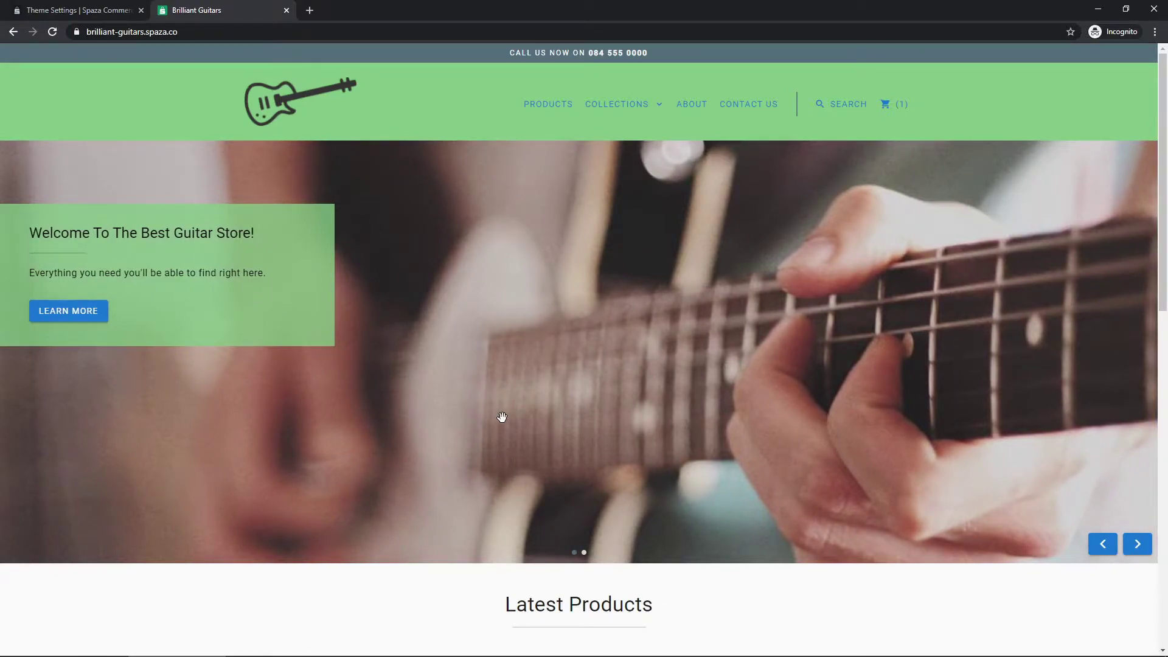
scroll(441, 372, down, 5)
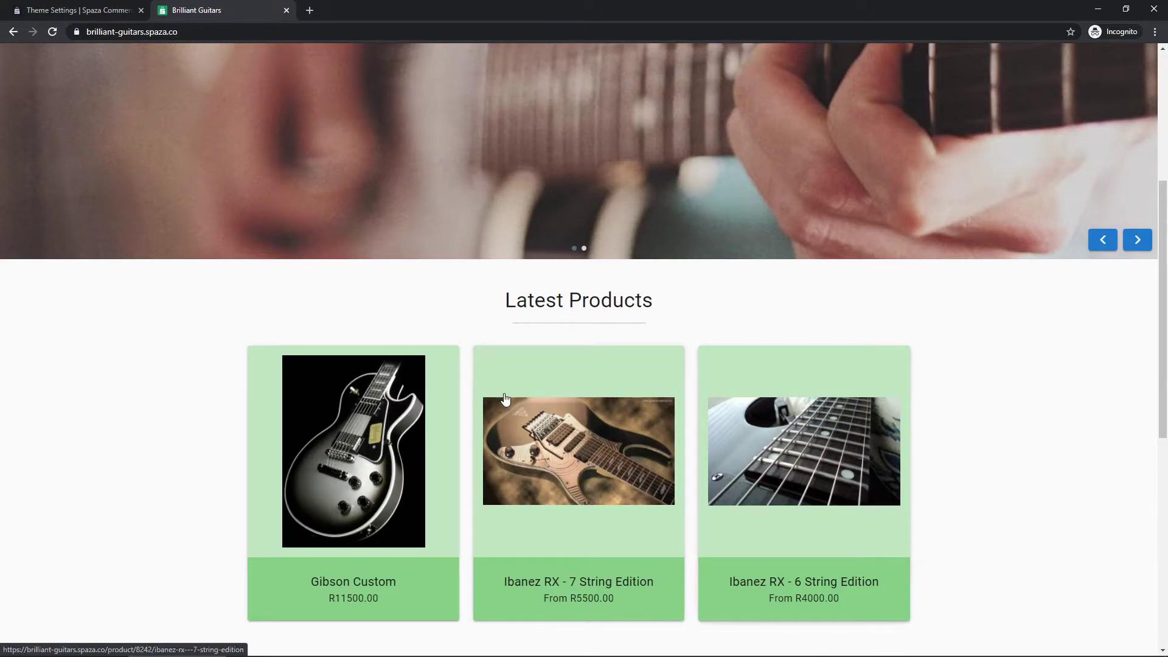
scroll(549, 398, up, 3)
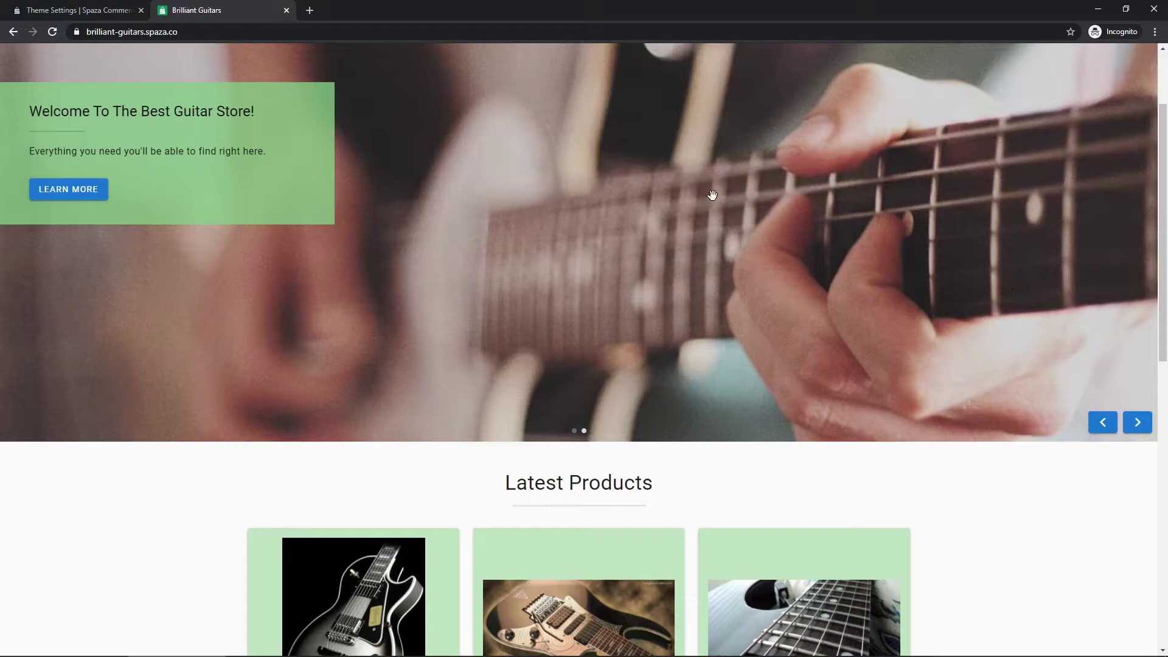
scroll(544, 195, up, 2)
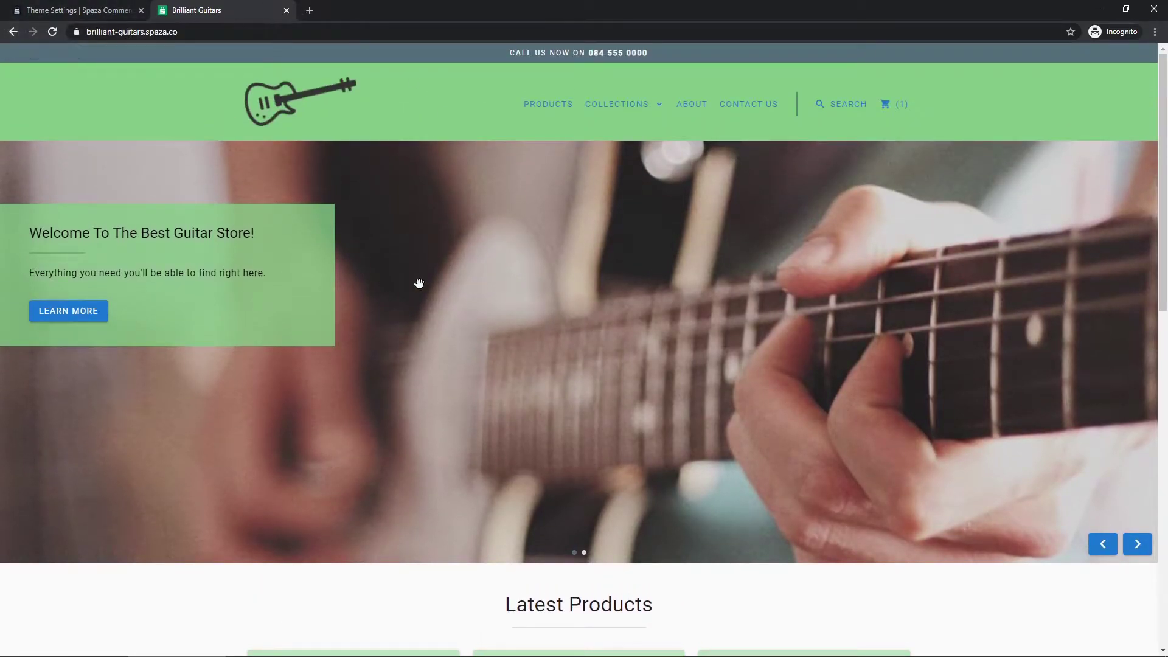
Step: Set the store theme's primary colour to dark grey and its secondary colour to medium brown
click(91, 11)
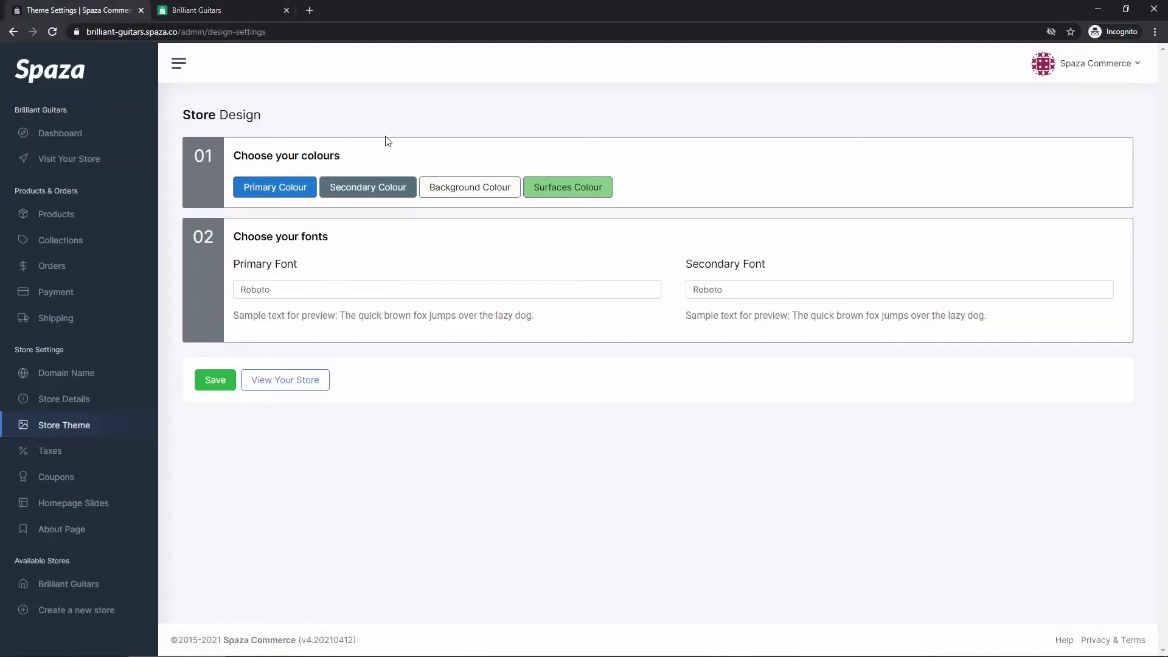
click(272, 189)
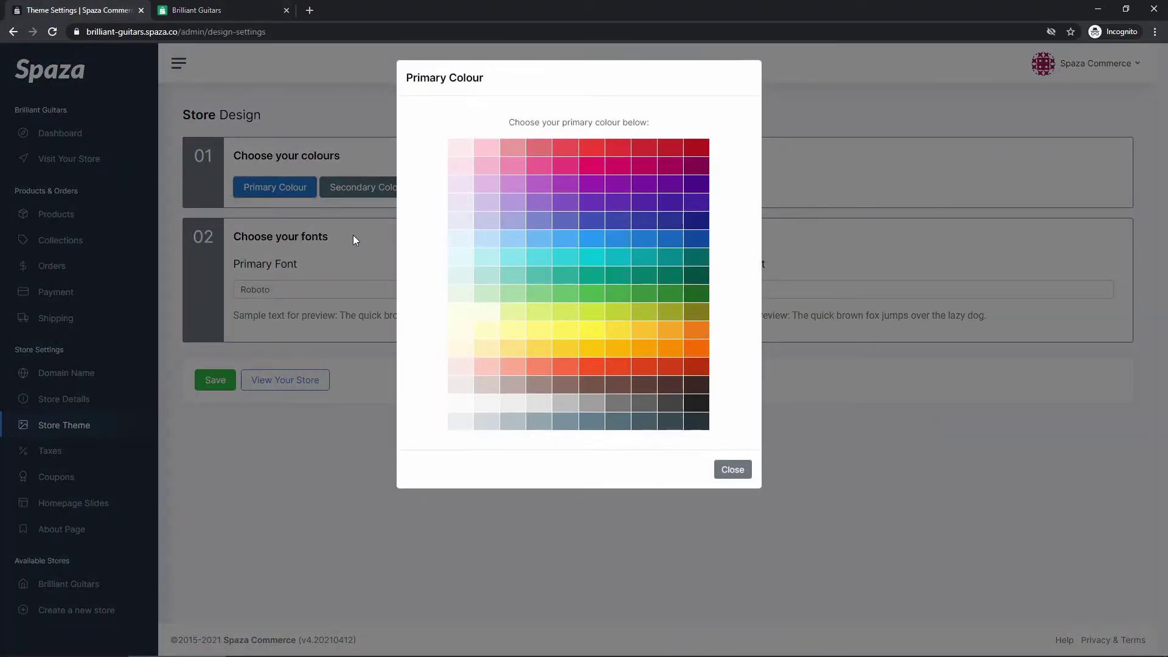
click(671, 406)
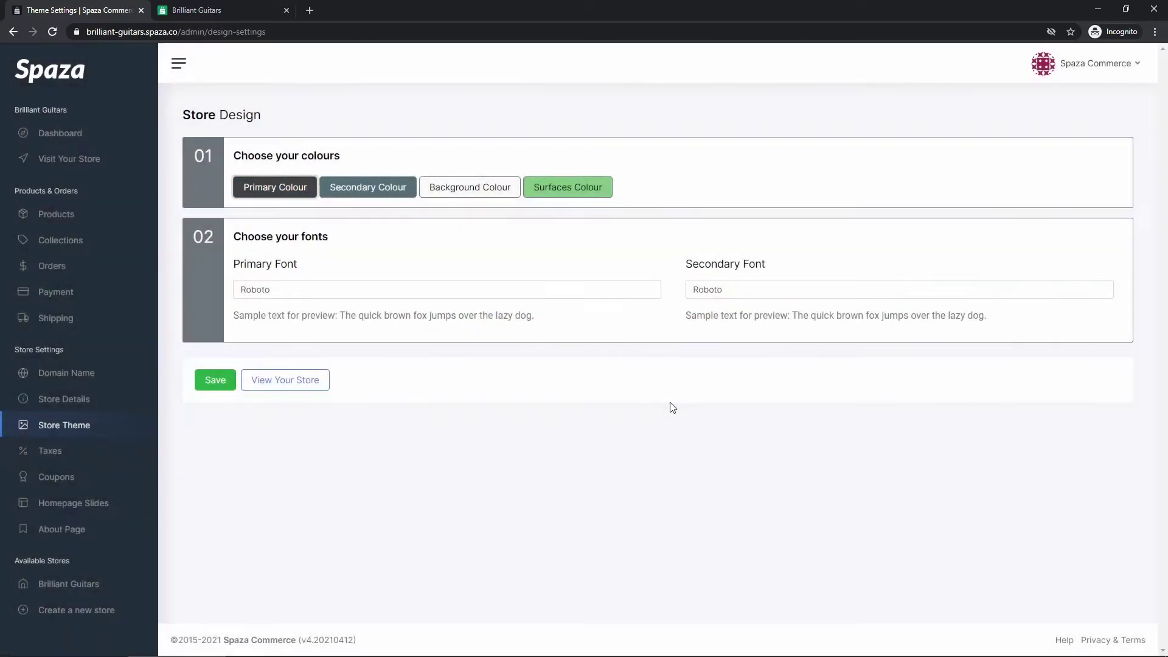
click(356, 191)
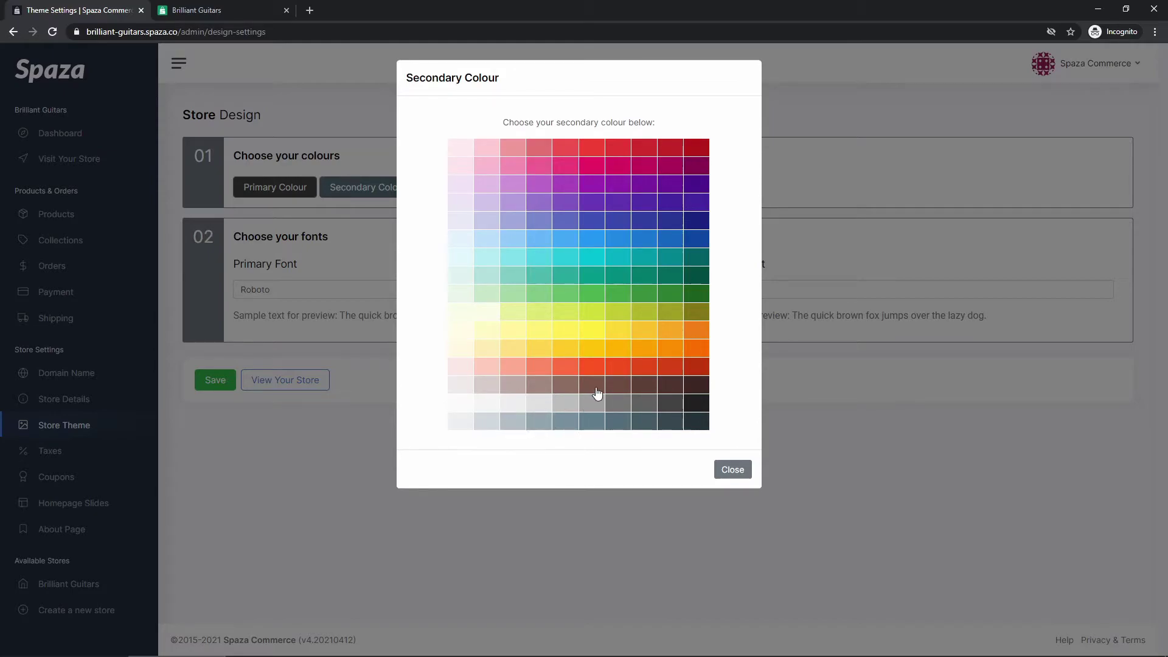
click(570, 389)
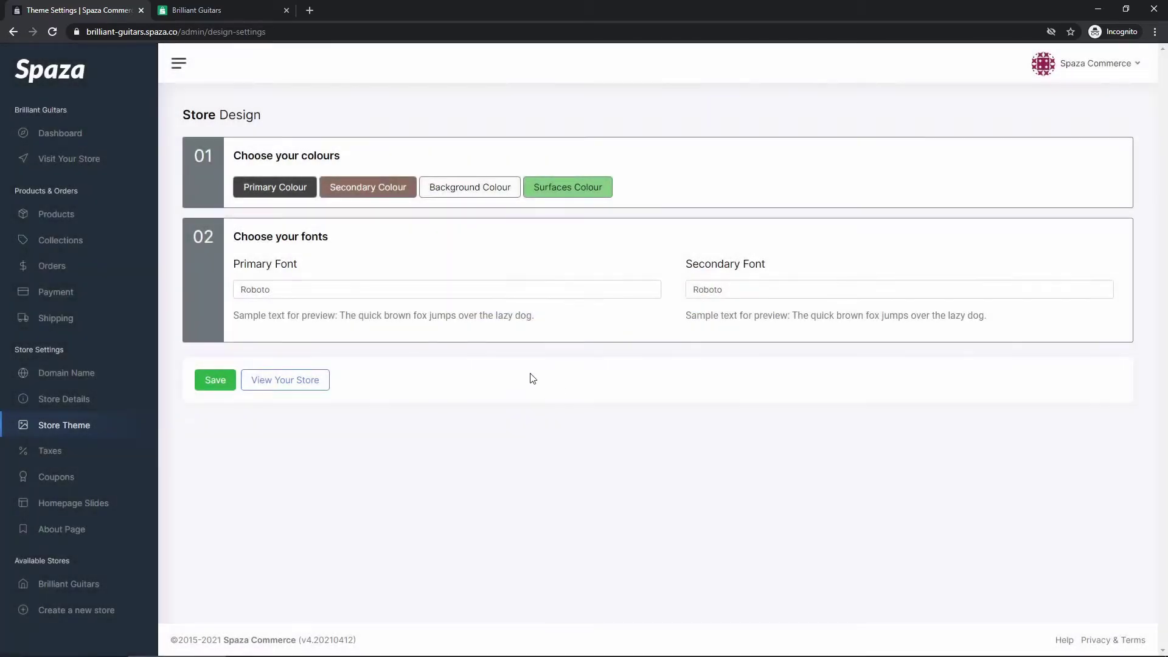
Step: Set the background colour to the lightest off-white grey and the surfaces colour to bright orange-red, and save the theme
click(461, 187)
click(464, 403)
click(565, 194)
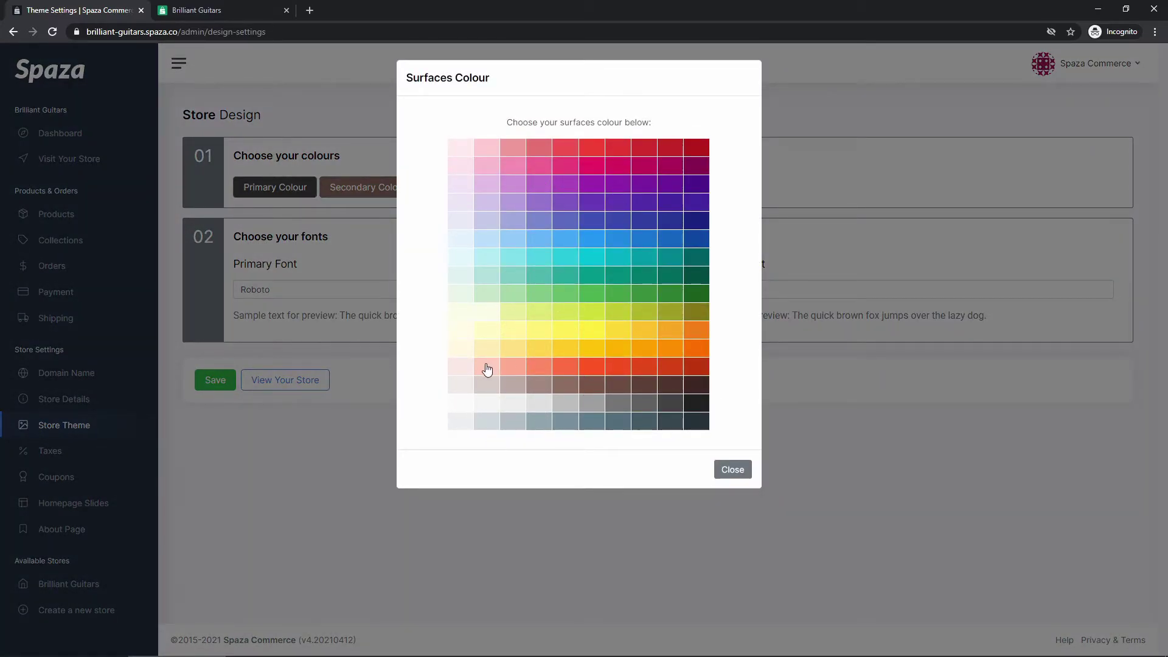
click(581, 373)
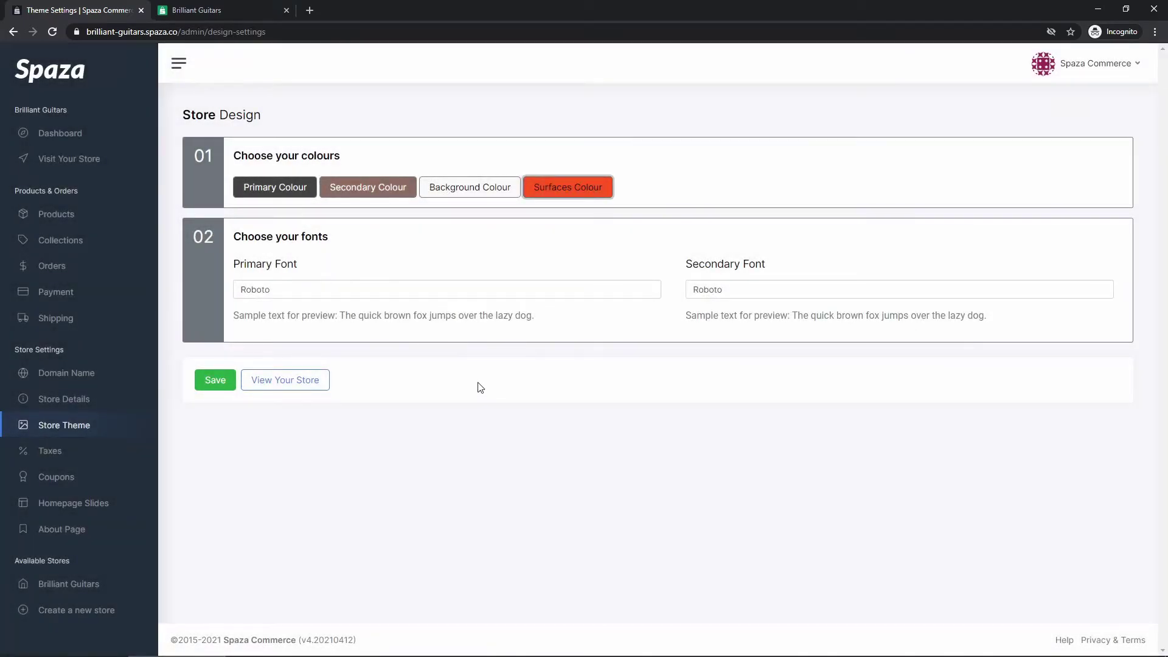
click(215, 381)
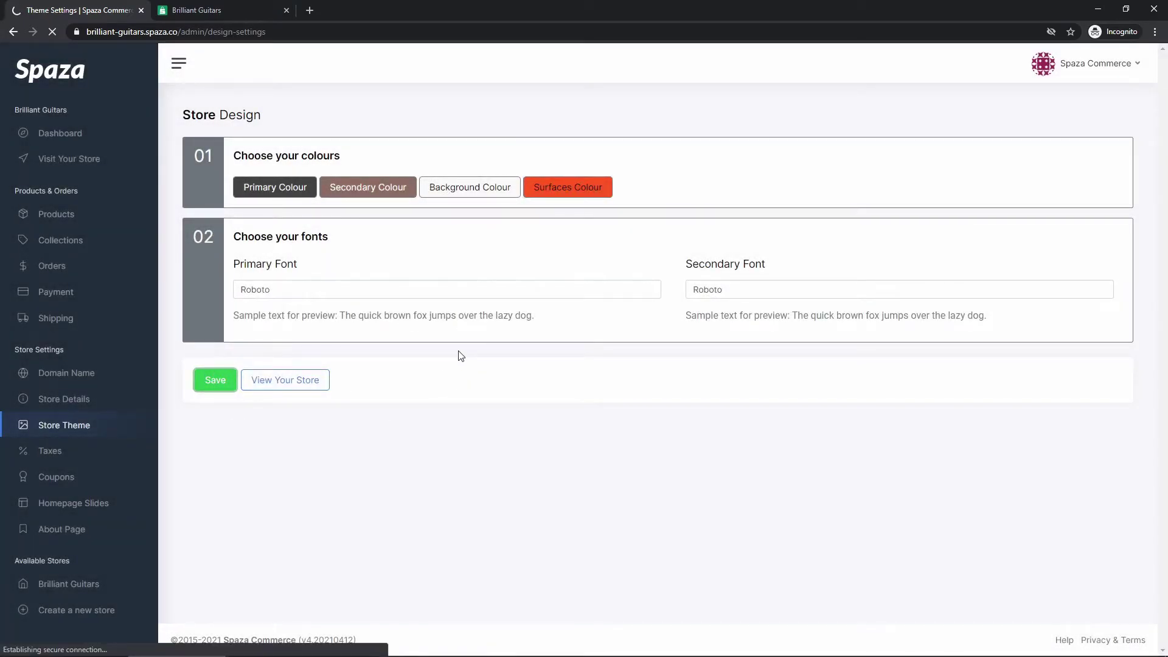
Step: Reload the storefront home page and review the saved colours on the header, slideshow and latest products
click(217, 9)
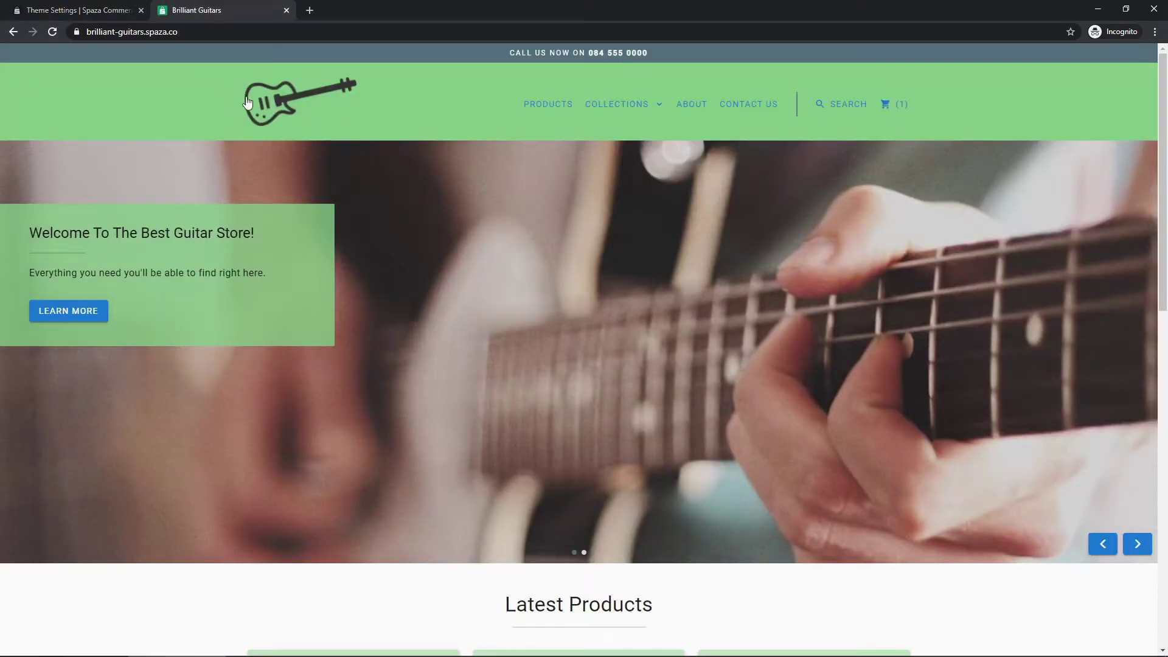
click(52, 32)
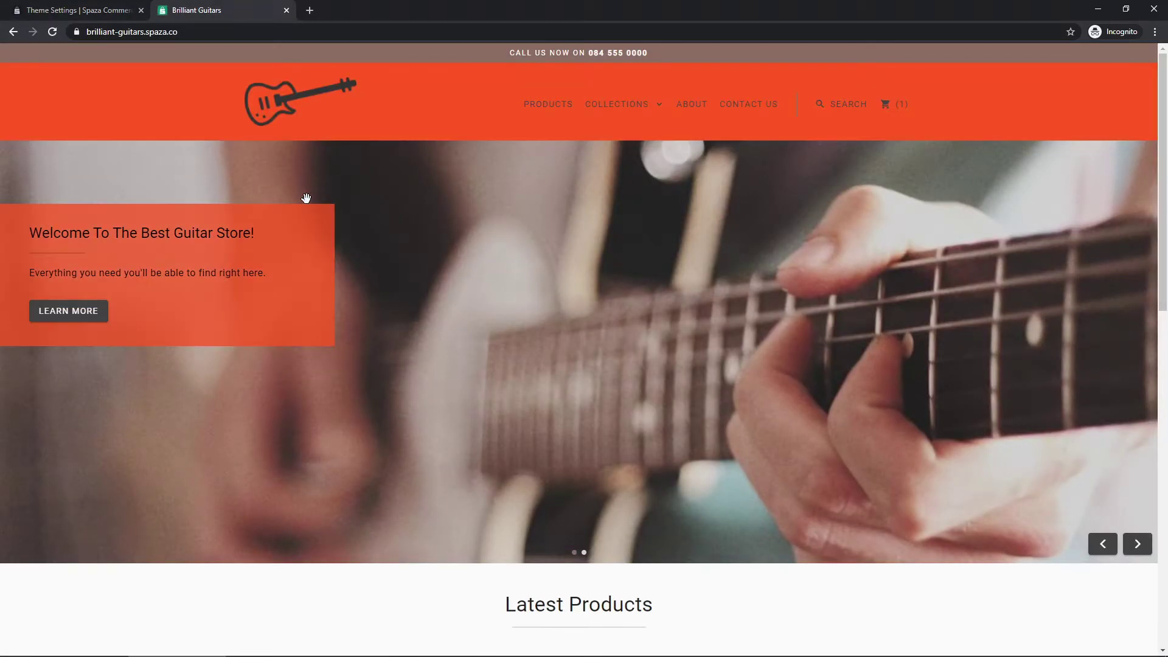
scroll(493, 223, down, 7)
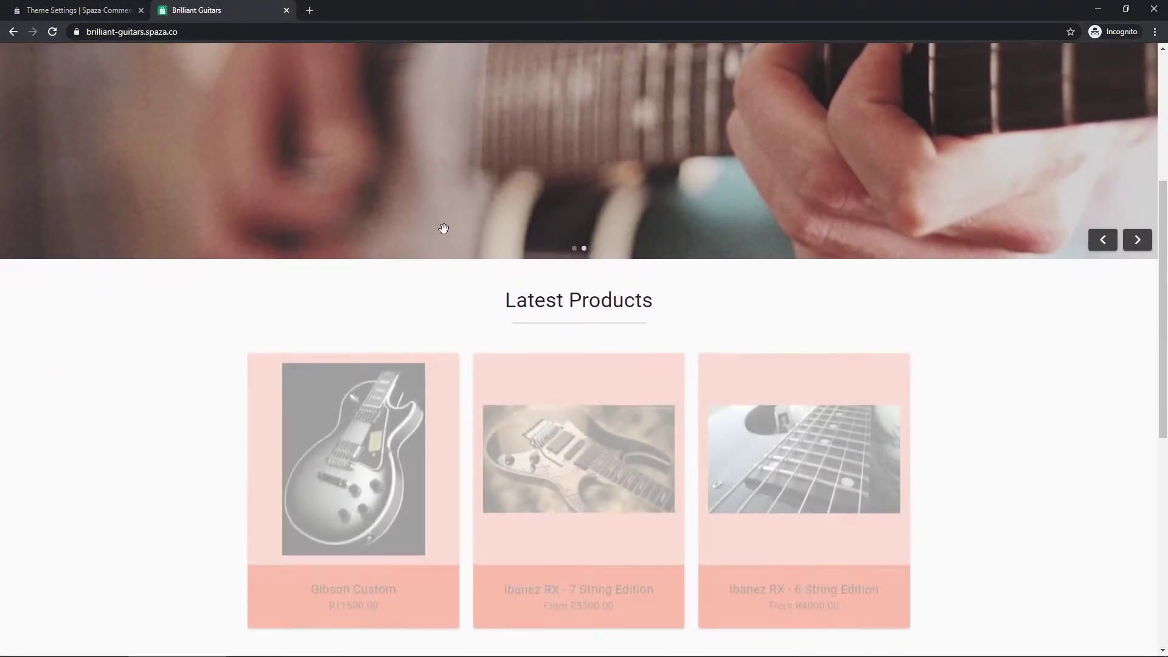
scroll(436, 367, up, 7)
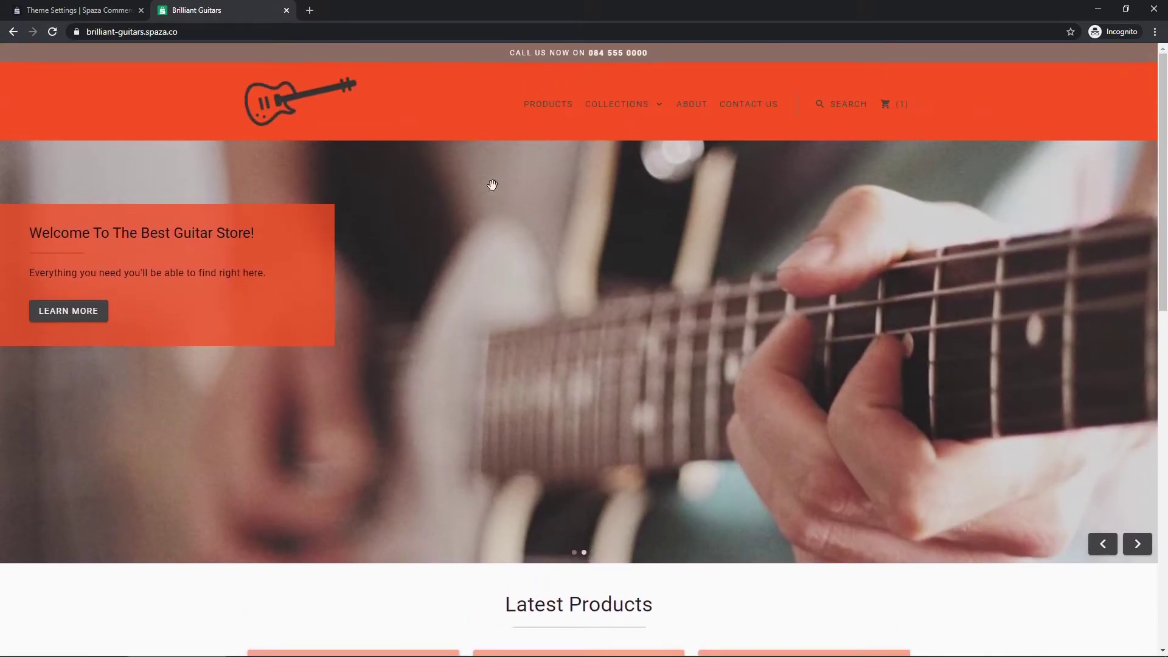
Step: Set the store theme's surfaces colour to medium grey and save the theme
click(86, 10)
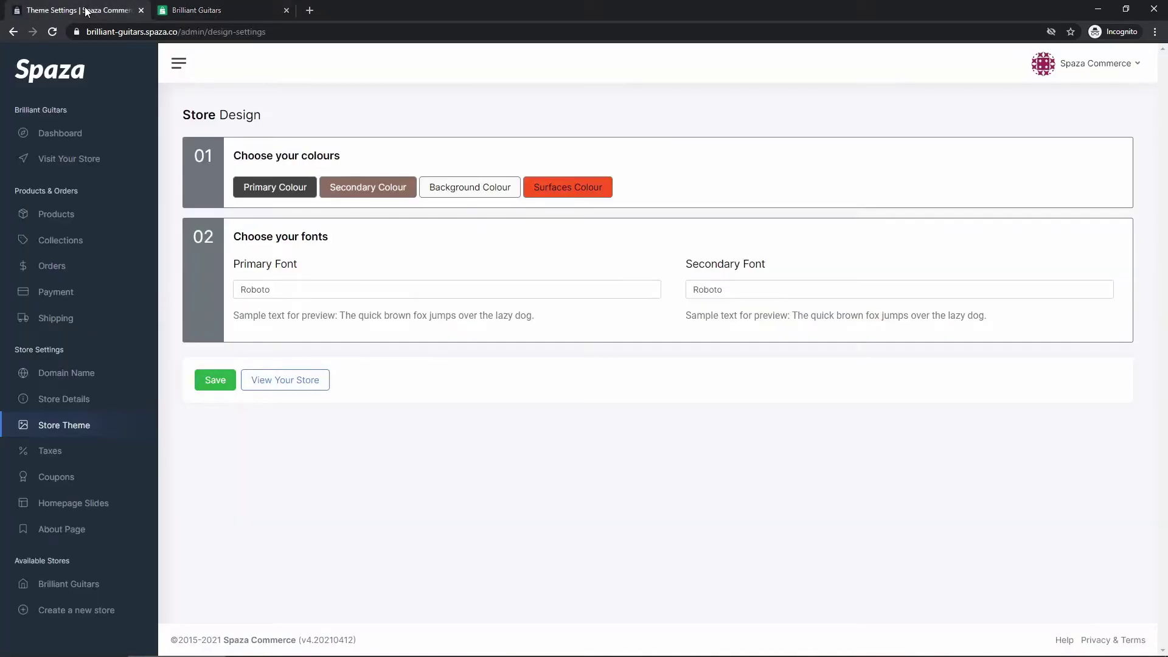
click(527, 184)
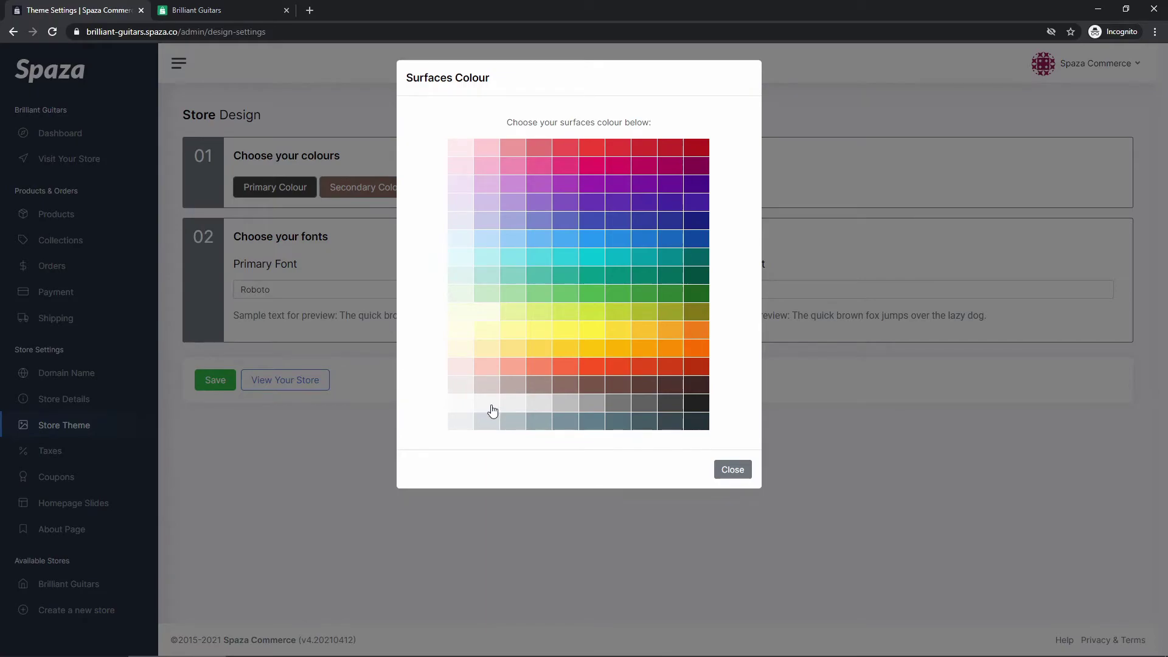
click(490, 411)
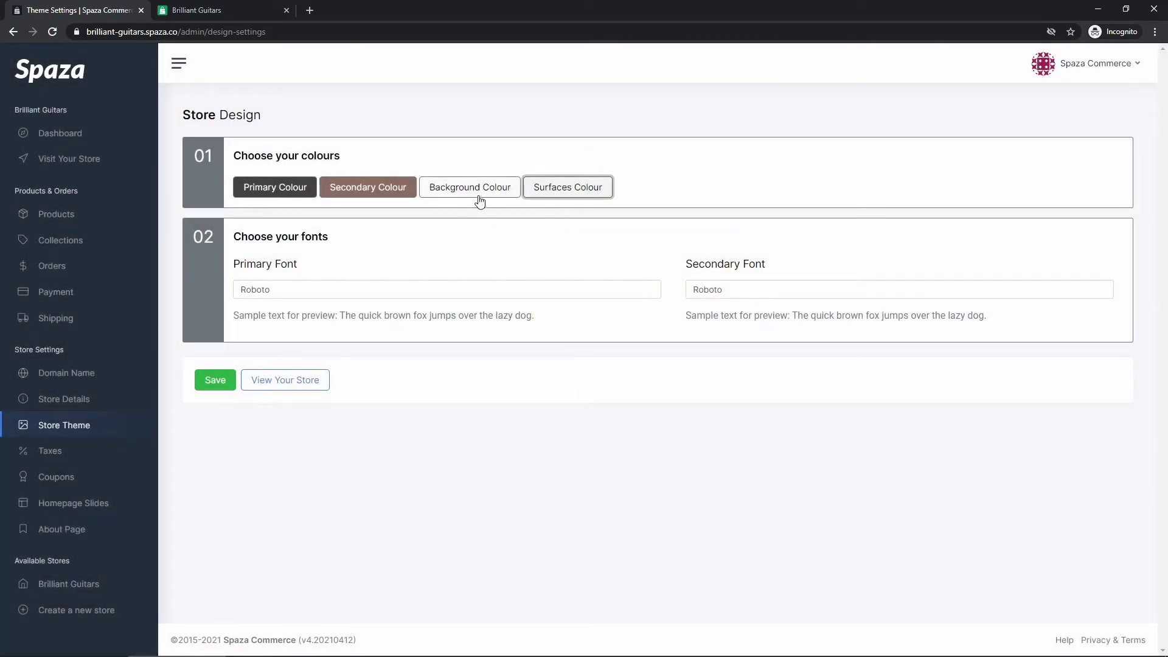
click(554, 190)
click(527, 407)
click(560, 186)
click(563, 411)
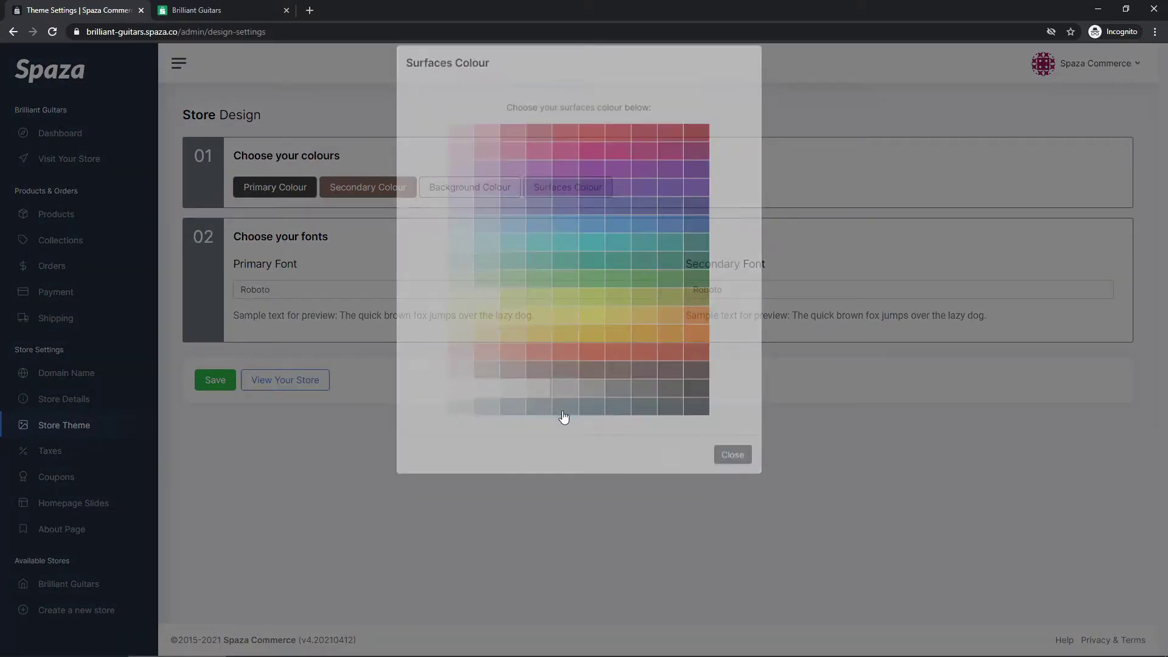
click(216, 382)
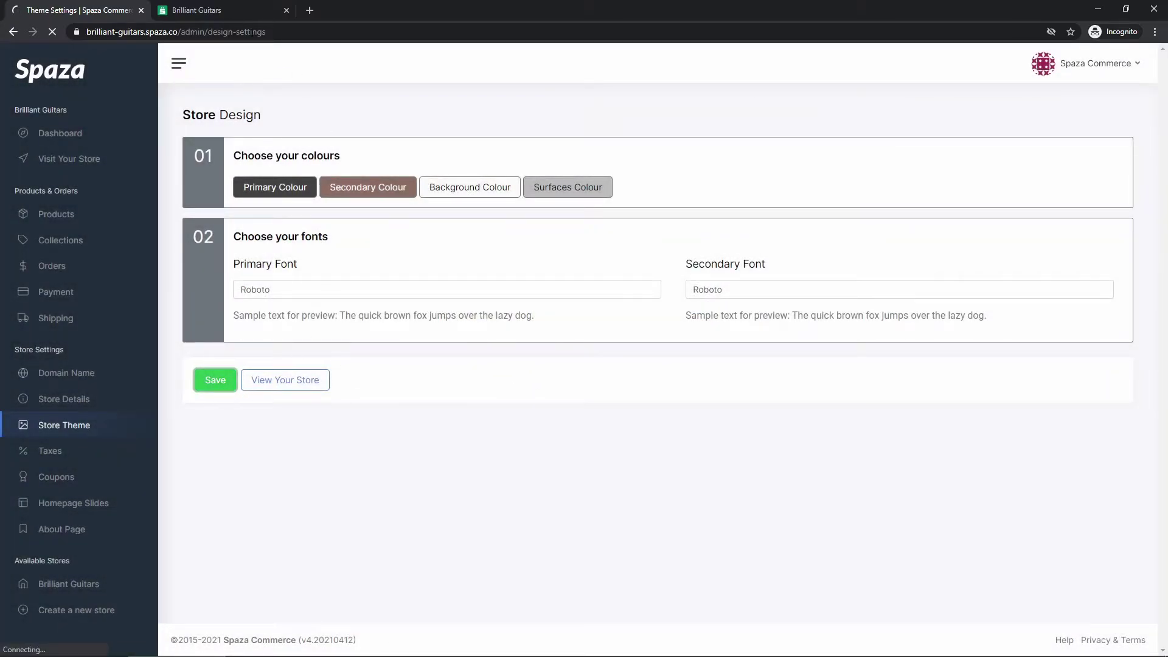
Step: Reload the storefront and review the grey surfaces on the header, product cards and footer
click(218, 12)
click(52, 31)
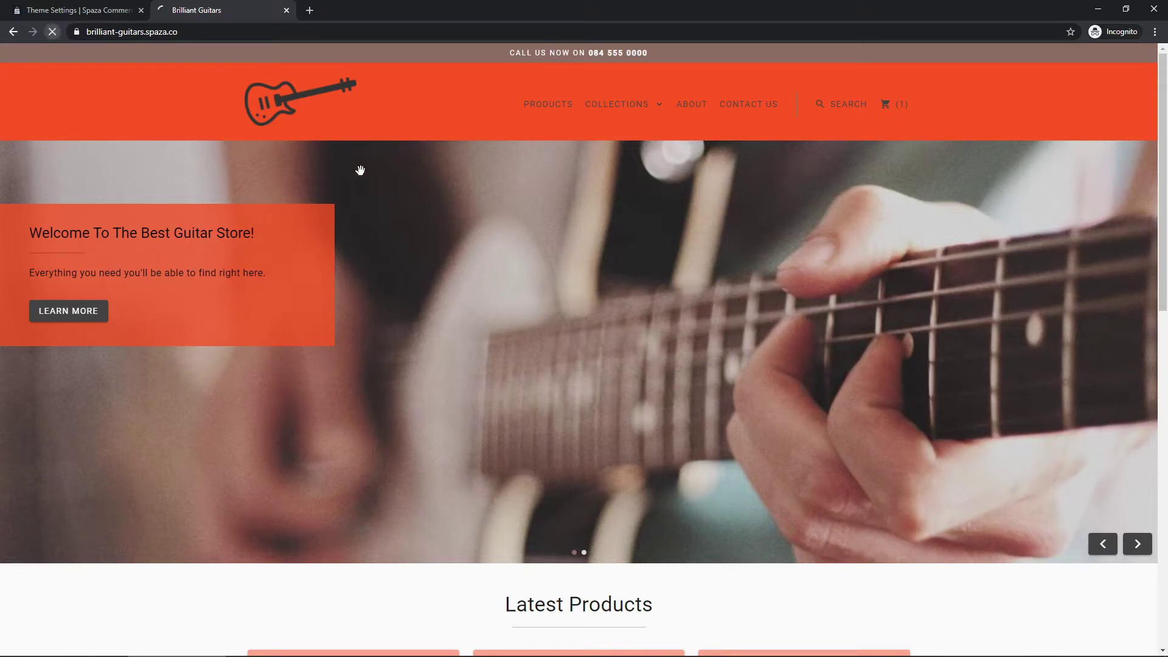
scroll(440, 226, down, 10)
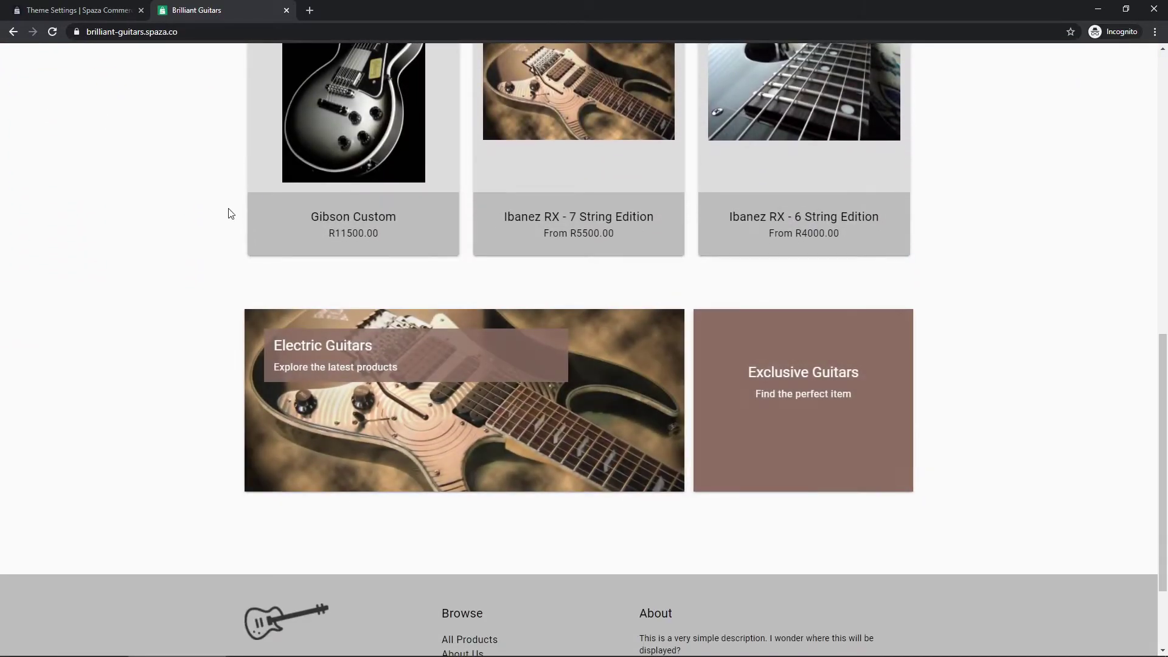
scroll(231, 217, down, 3)
scroll(234, 218, up, 8)
scroll(235, 219, up, 5)
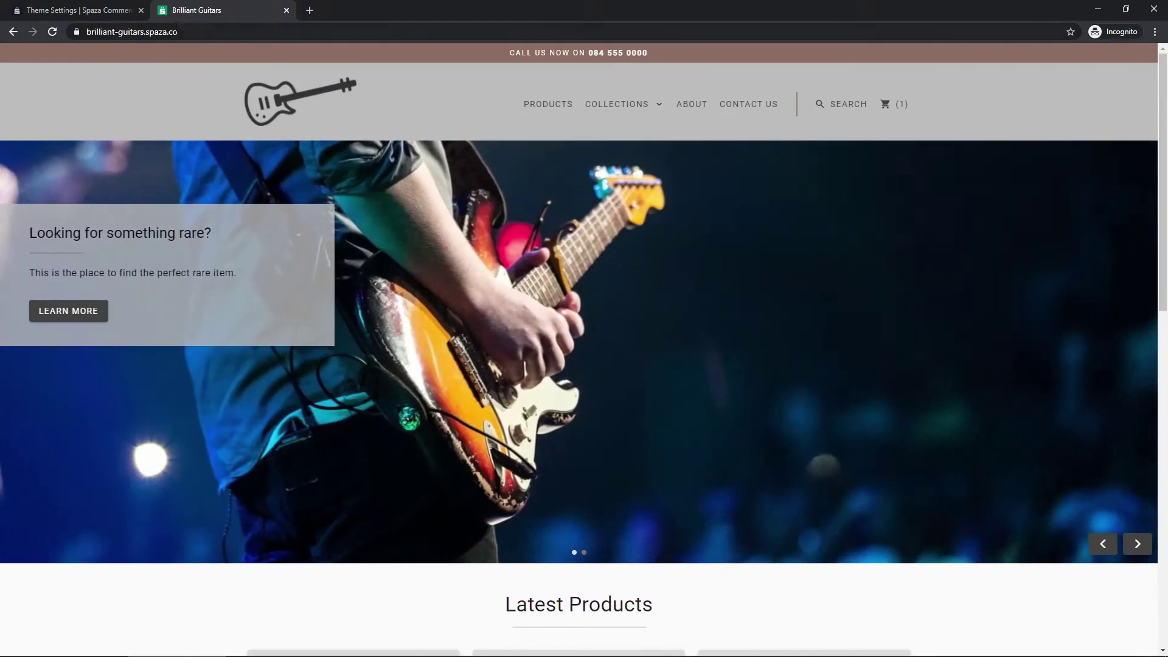
Step: Set the surfaces colour to off-white and the background colour to light blue-grey, and save the theme
click(121, 9)
click(578, 185)
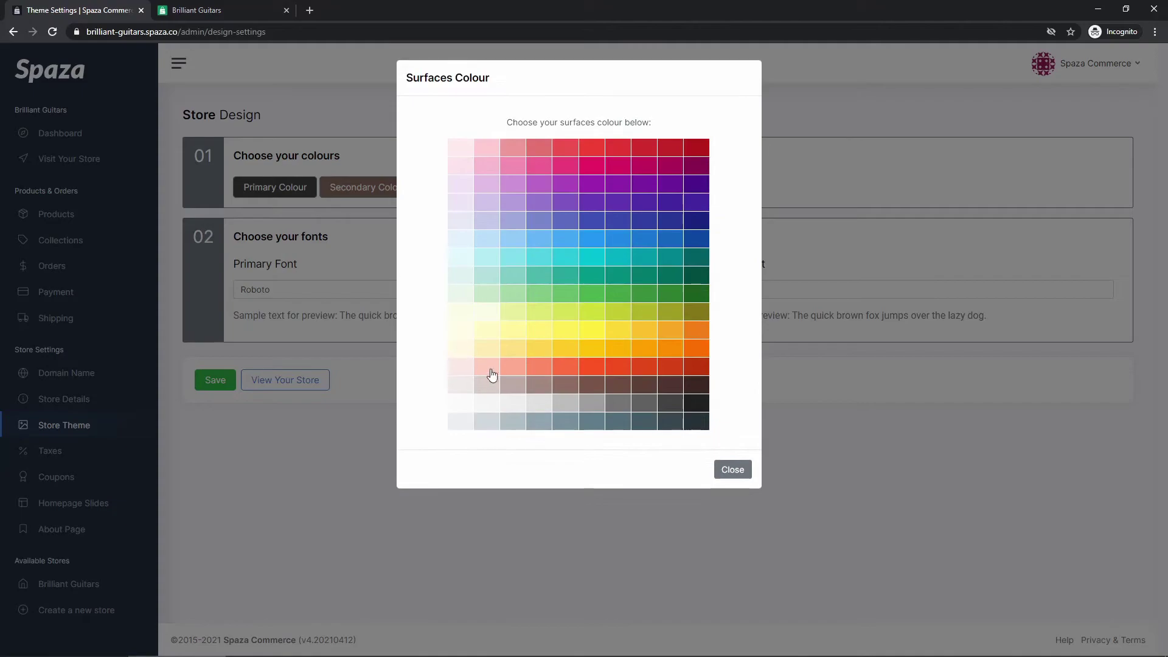
click(477, 405)
click(475, 188)
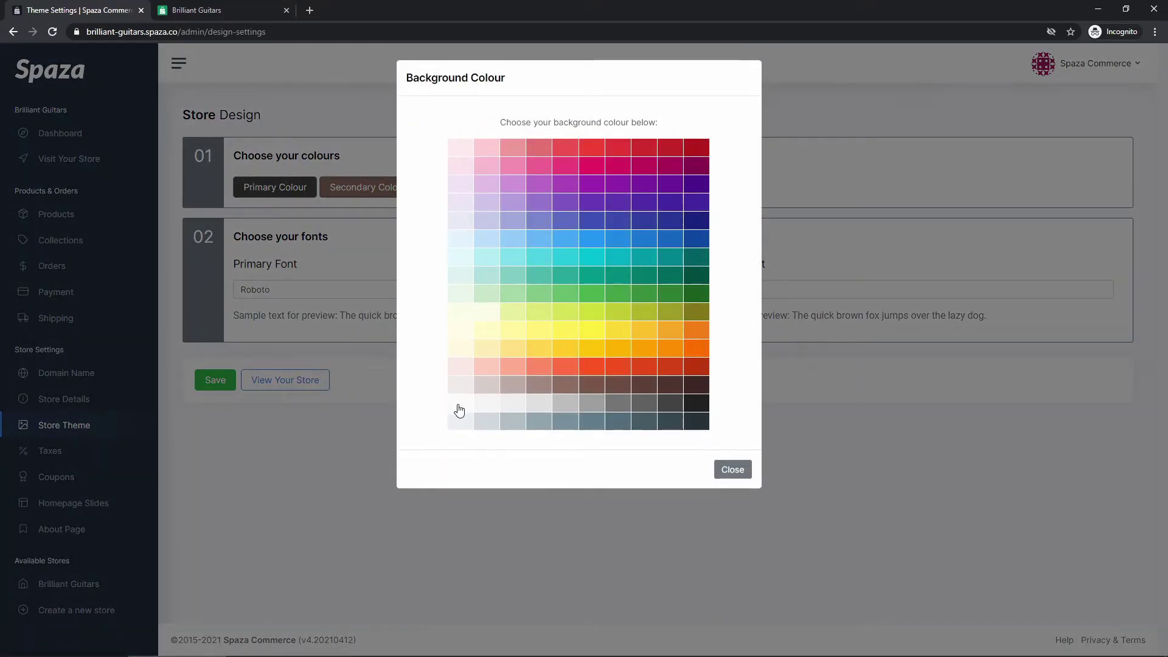
click(503, 425)
click(215, 380)
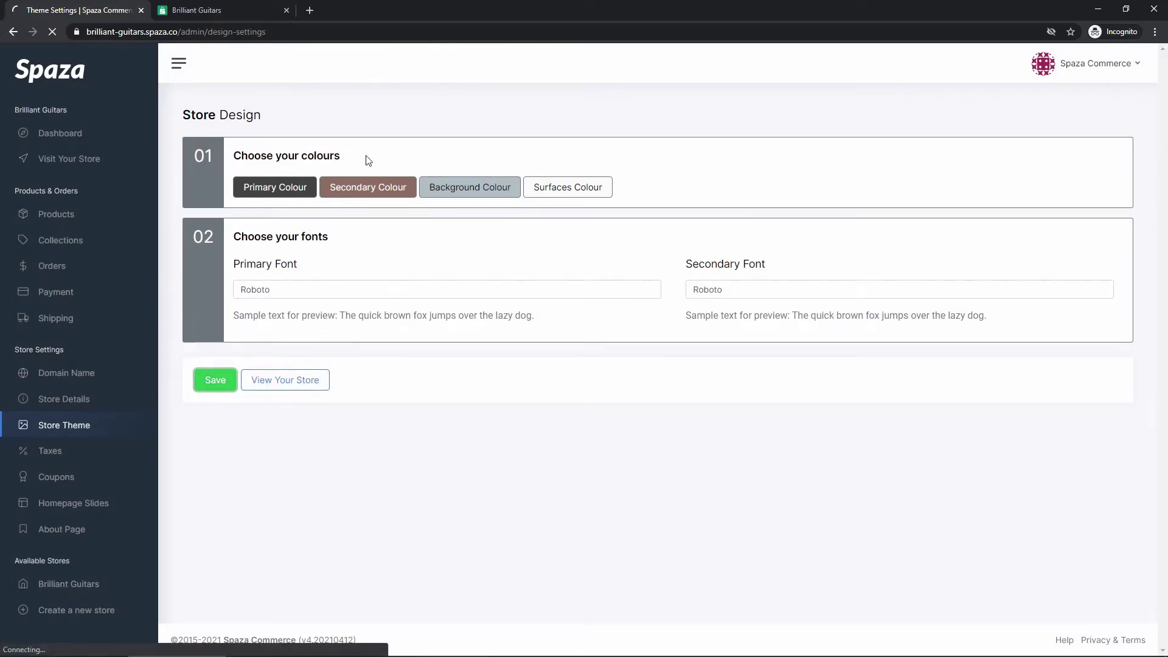
Step: Reload the storefront and review the blue-grey background and off-white surfaces down the home page to the footer
click(185, 9)
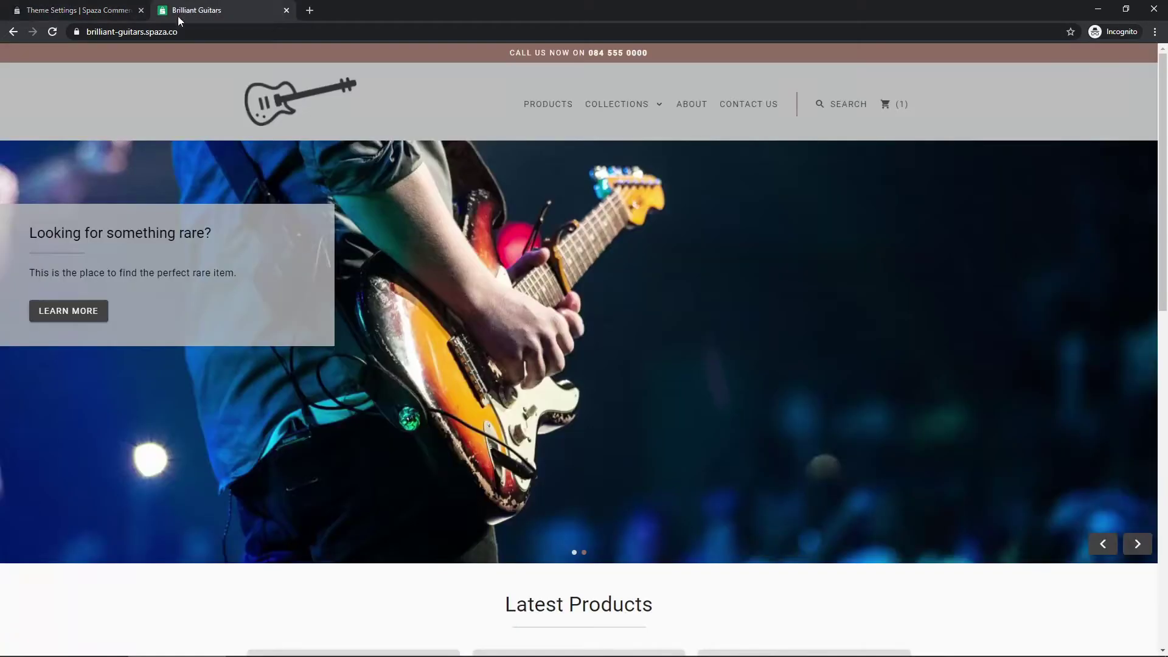
click(48, 34)
scroll(196, 164, down, 2)
scroll(196, 165, down, 2)
scroll(208, 172, up, 4)
scroll(258, 183, down, 4)
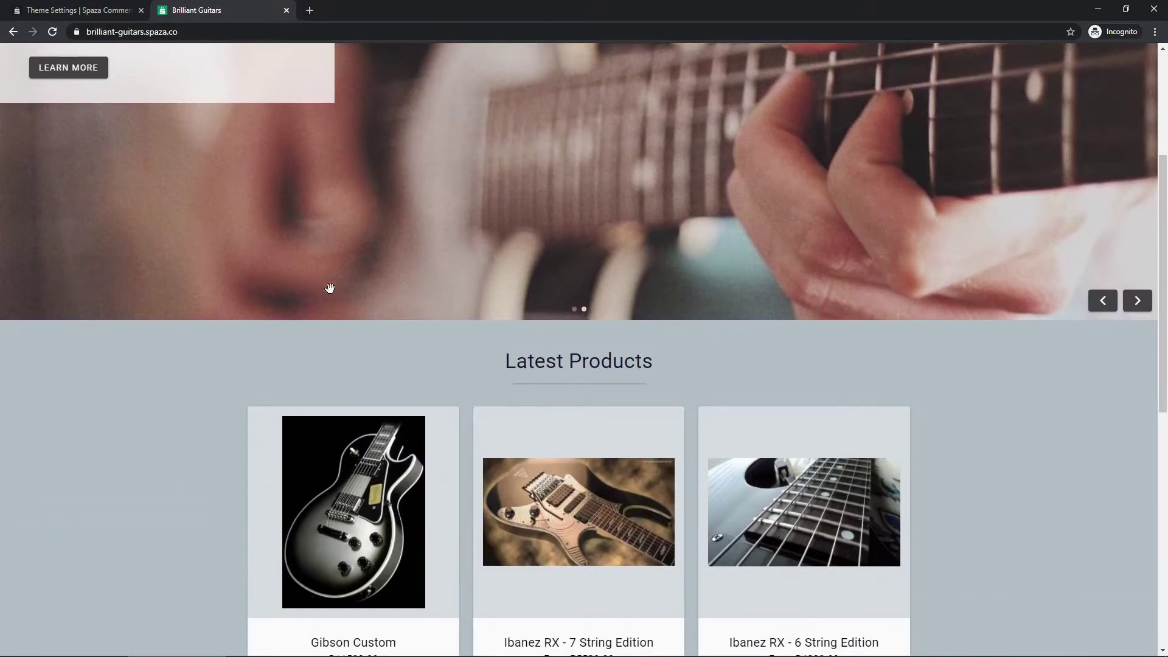
scroll(306, 312, down, 3)
scroll(947, 373, down, 5)
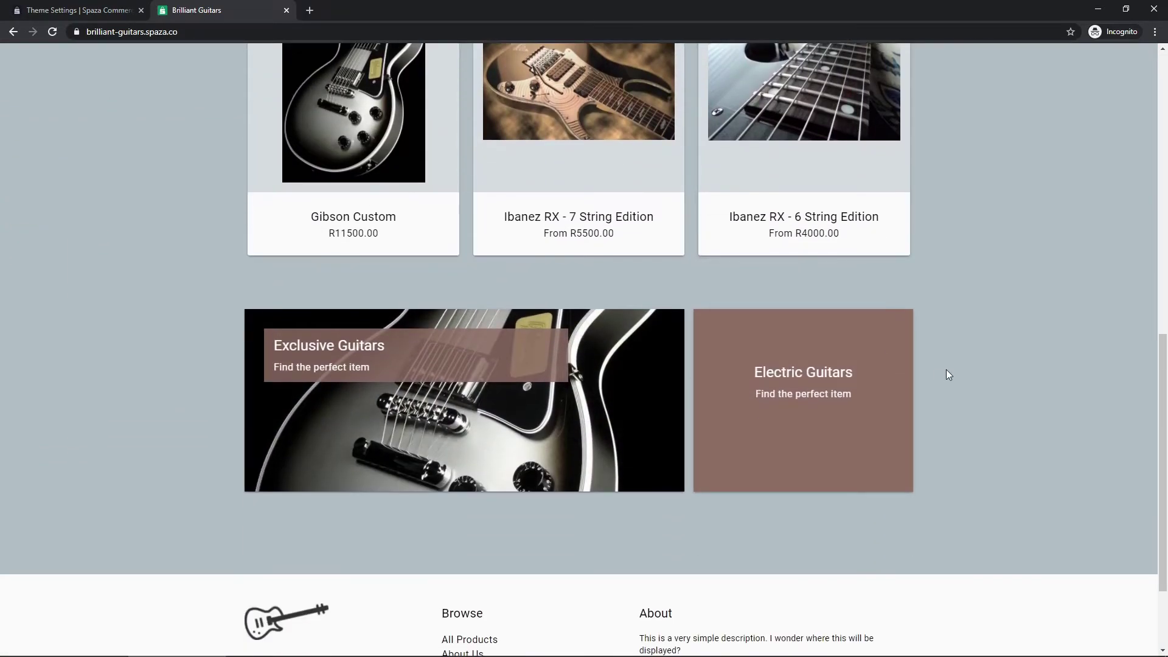
scroll(851, 380, down, 2)
Step: Compare the page background with the product cards and collection banners again across the whole home page
scroll(547, 346, up, 10)
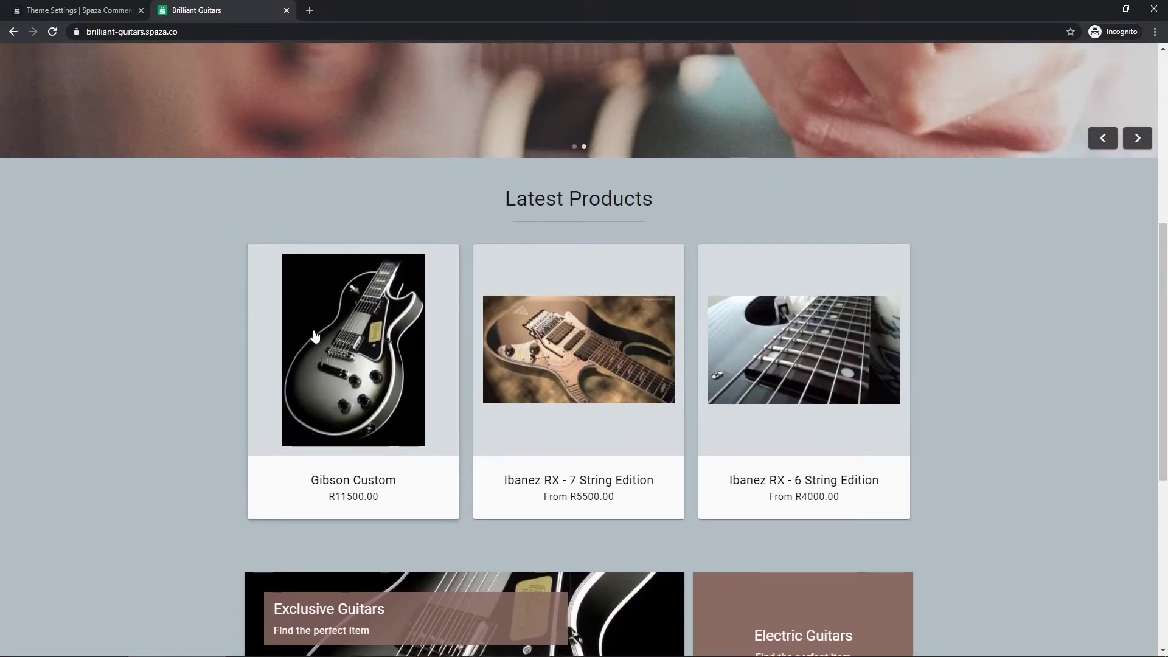
scroll(317, 182, up, 1)
scroll(389, 369, down, 4)
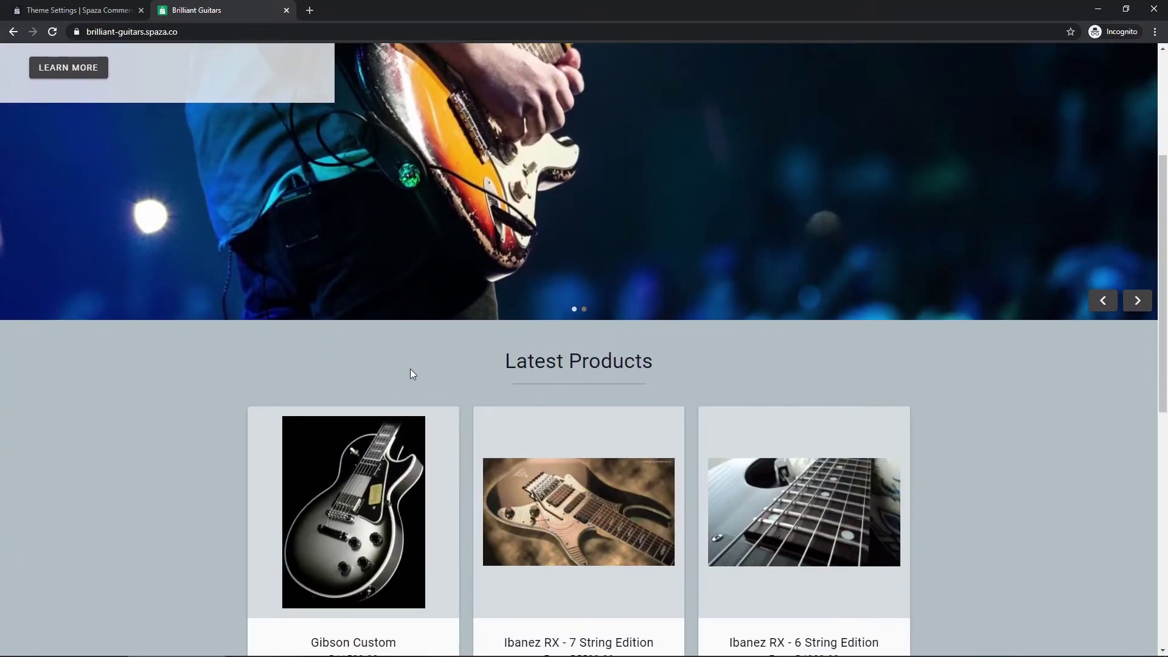
scroll(195, 407, down, 3)
scroll(458, 439, down, 6)
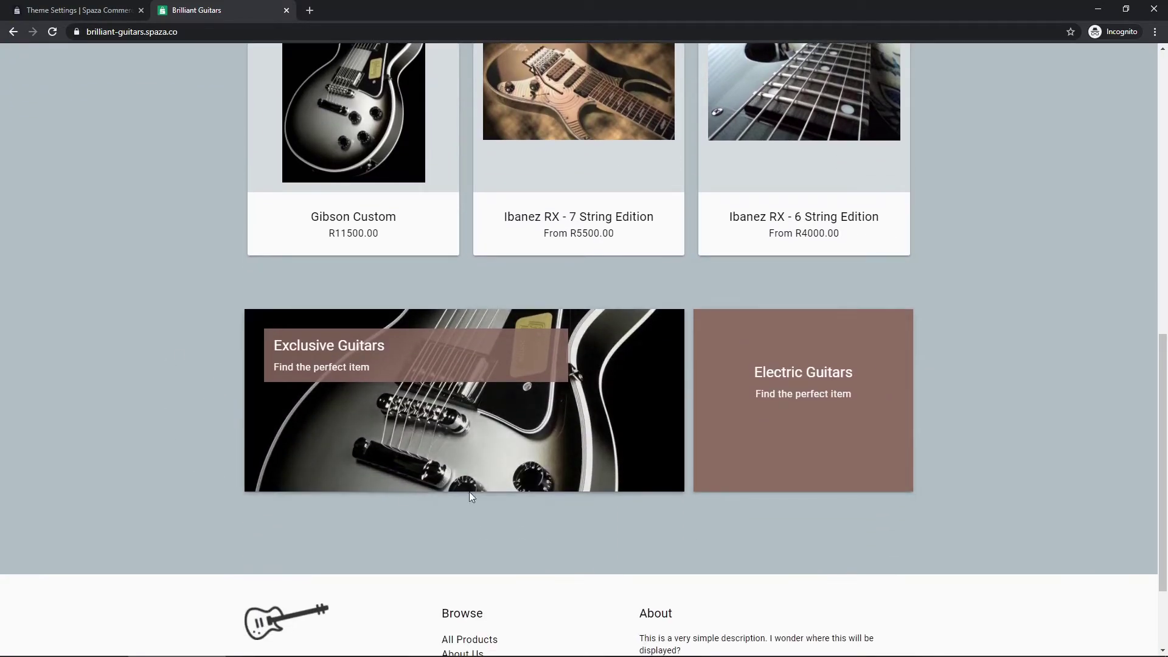
scroll(390, 478, up, 13)
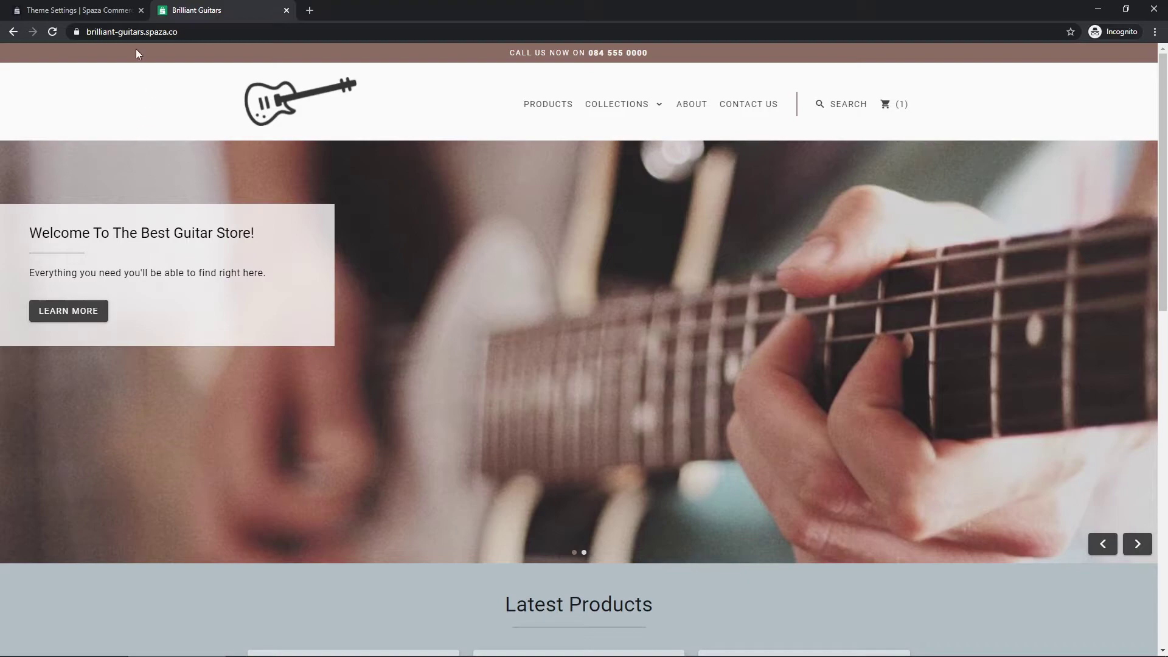
Step: Set the store theme's primary font to Open Sans and check its sample preview text
click(83, 11)
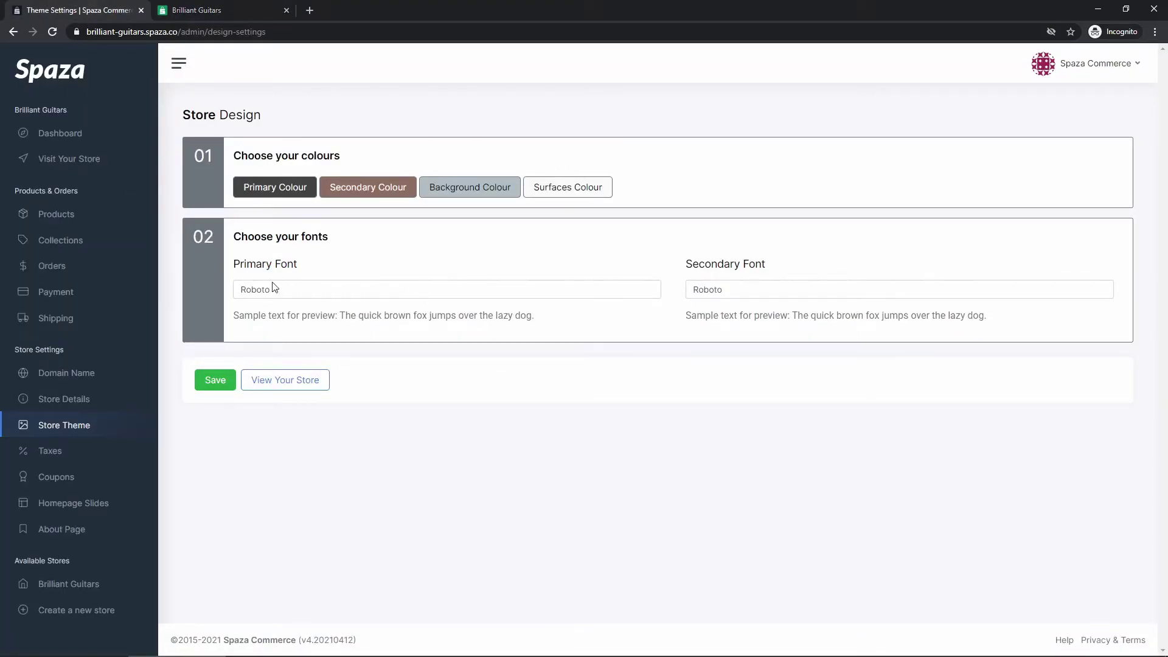
click(519, 294)
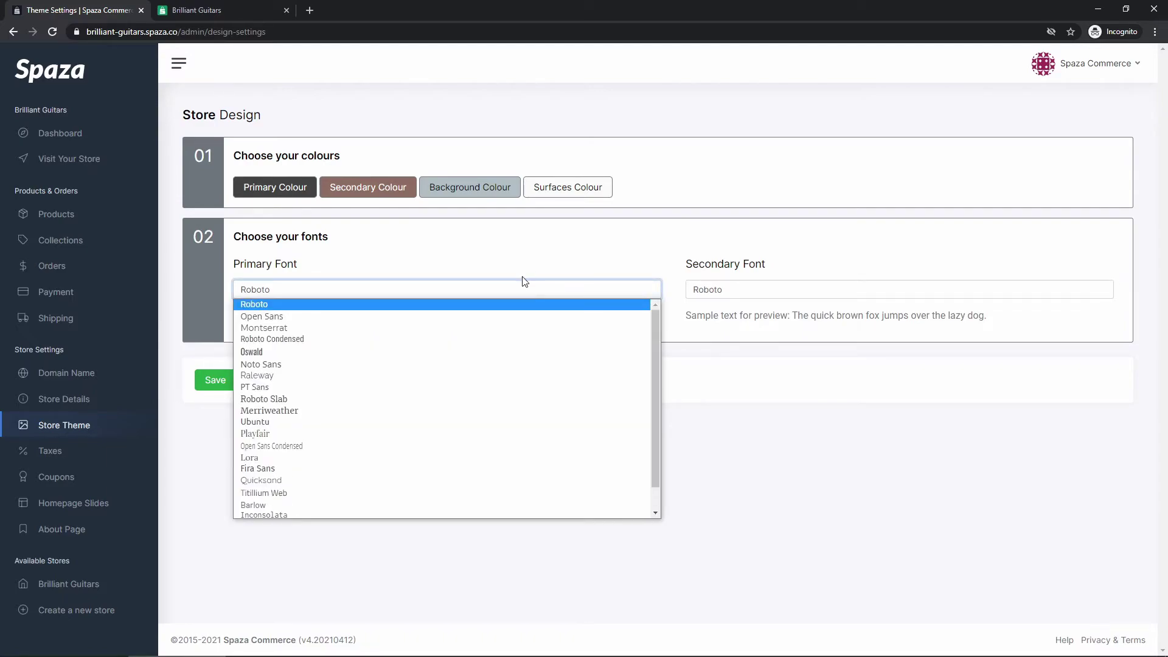
click(525, 268)
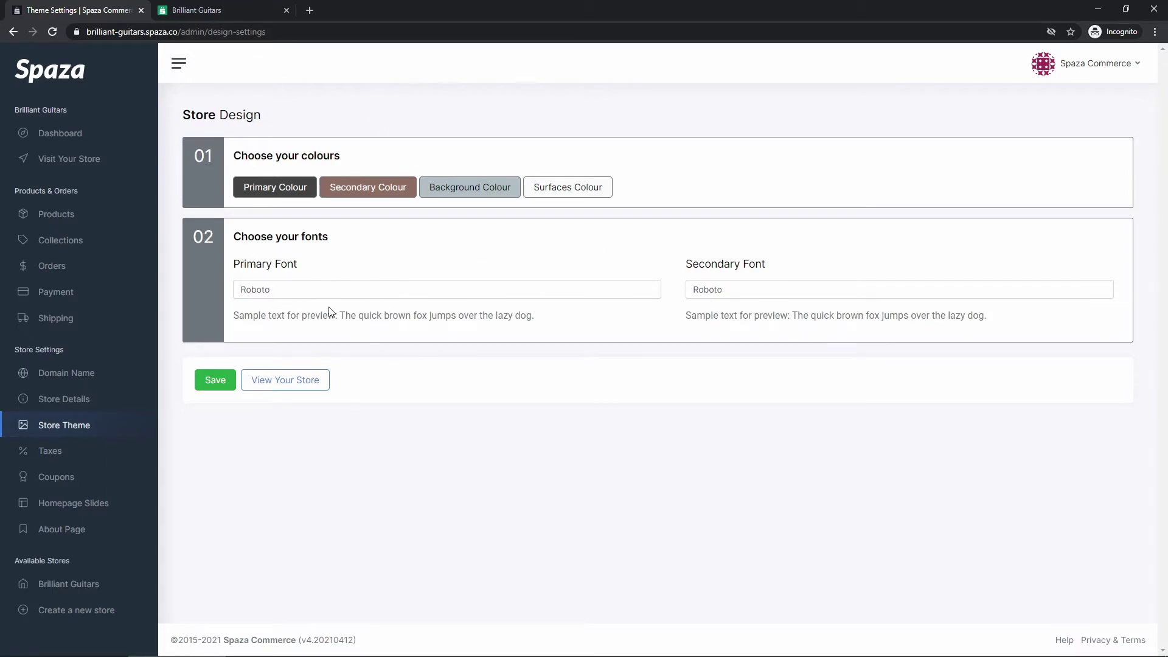
click(543, 291)
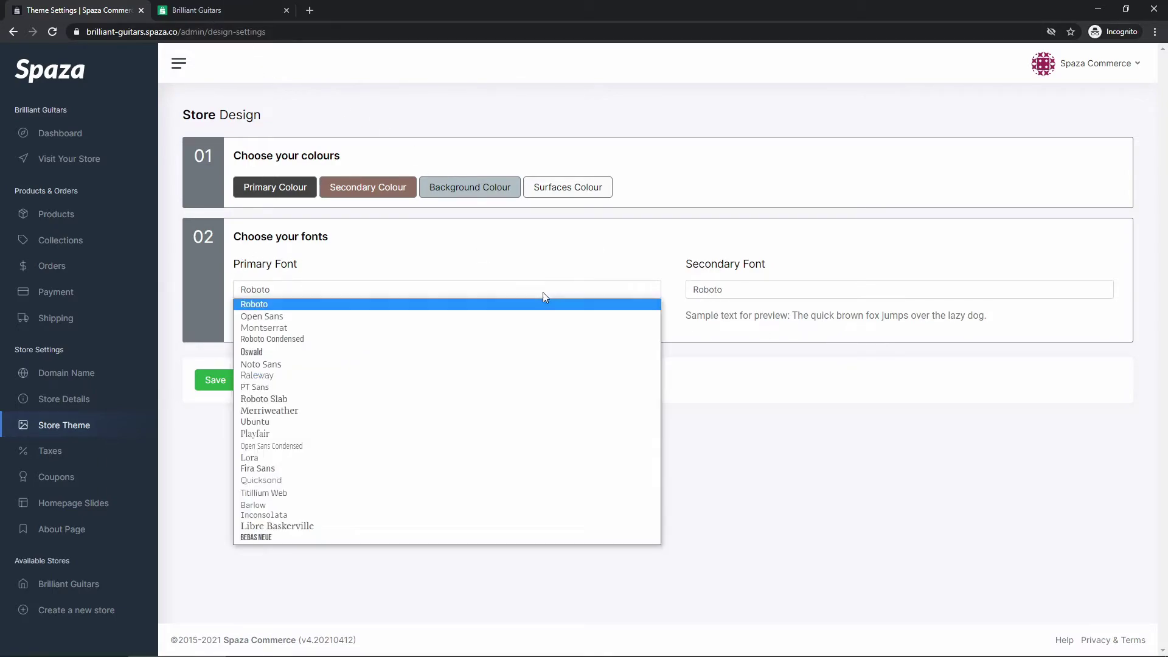
click(498, 317)
click(304, 265)
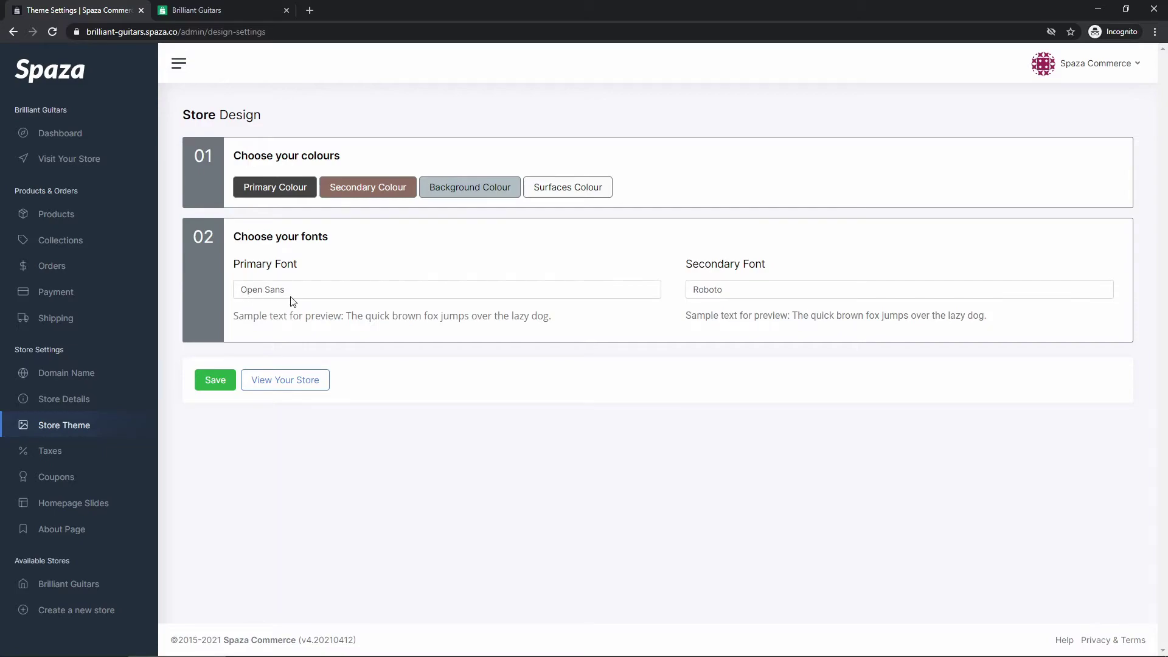
drag(235, 321, 551, 318)
click(522, 318)
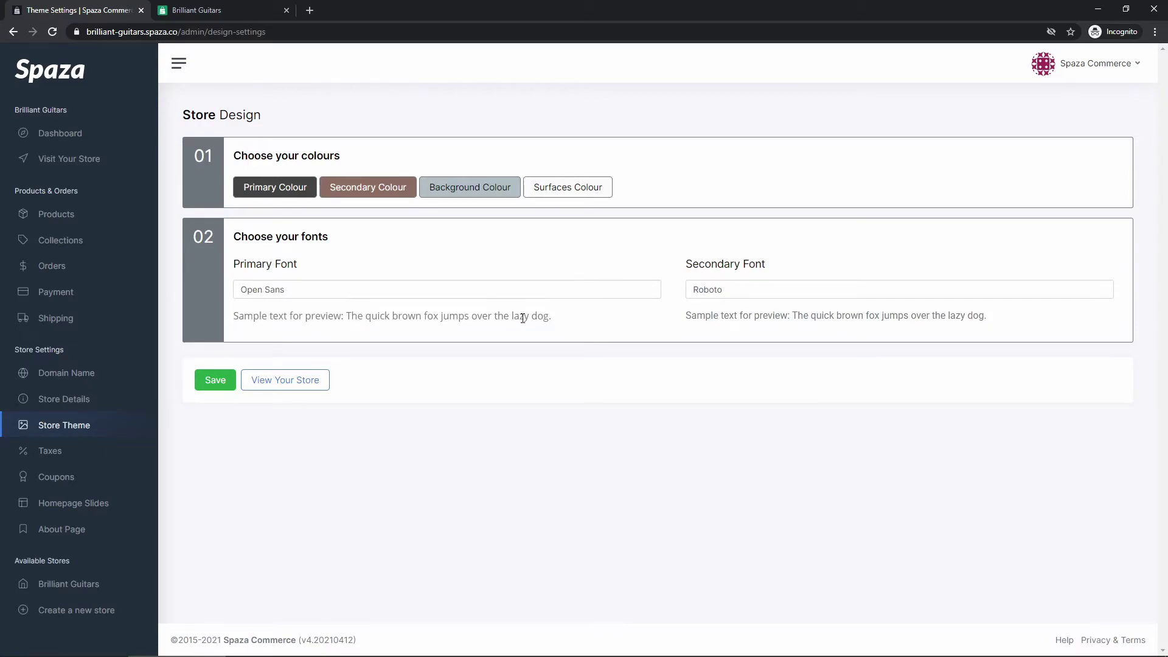
Step: Set the secondary font to Libre Baskerville, check its sample preview text and save the theme
click(760, 291)
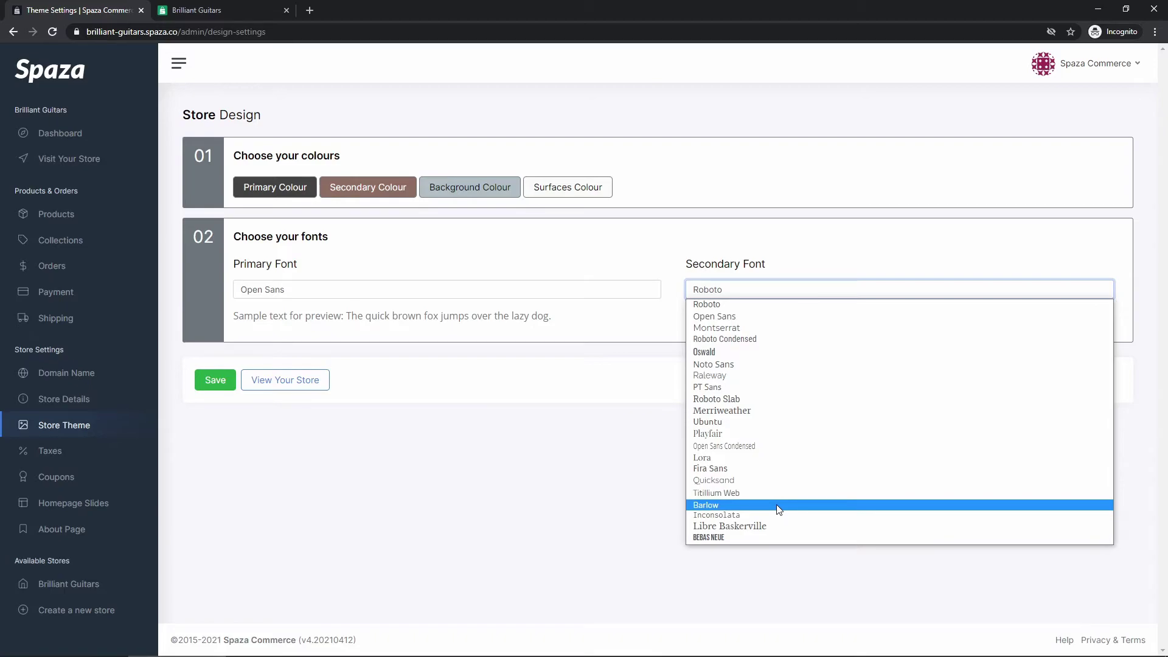
click(765, 527)
drag(696, 313, 847, 324)
click(883, 321)
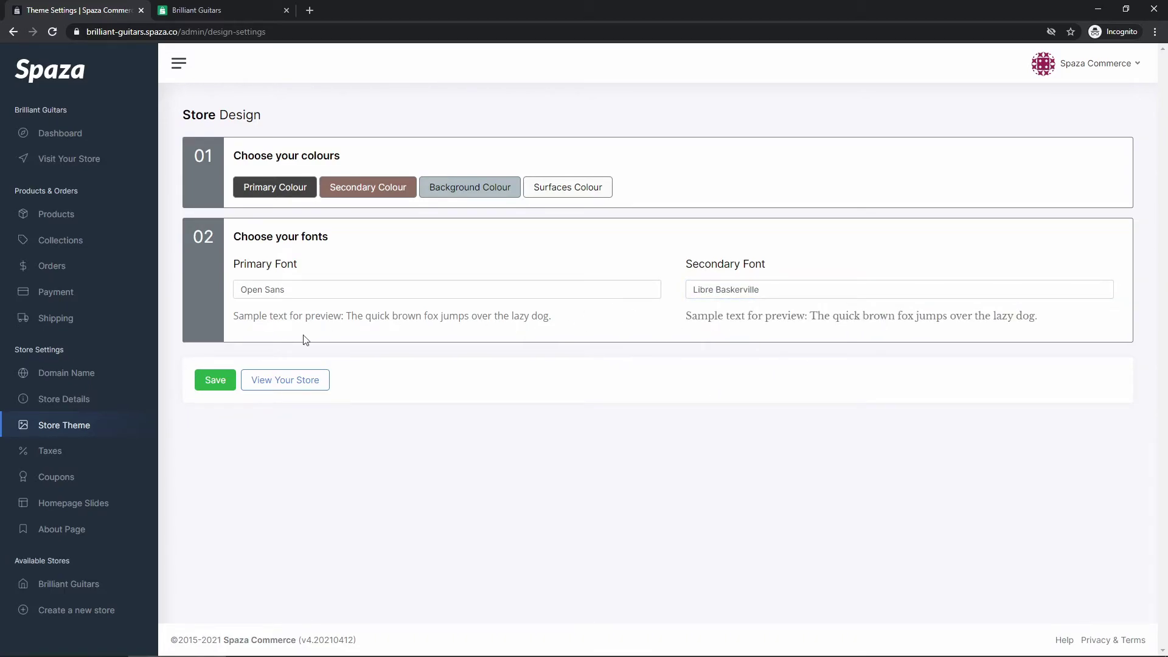
click(227, 390)
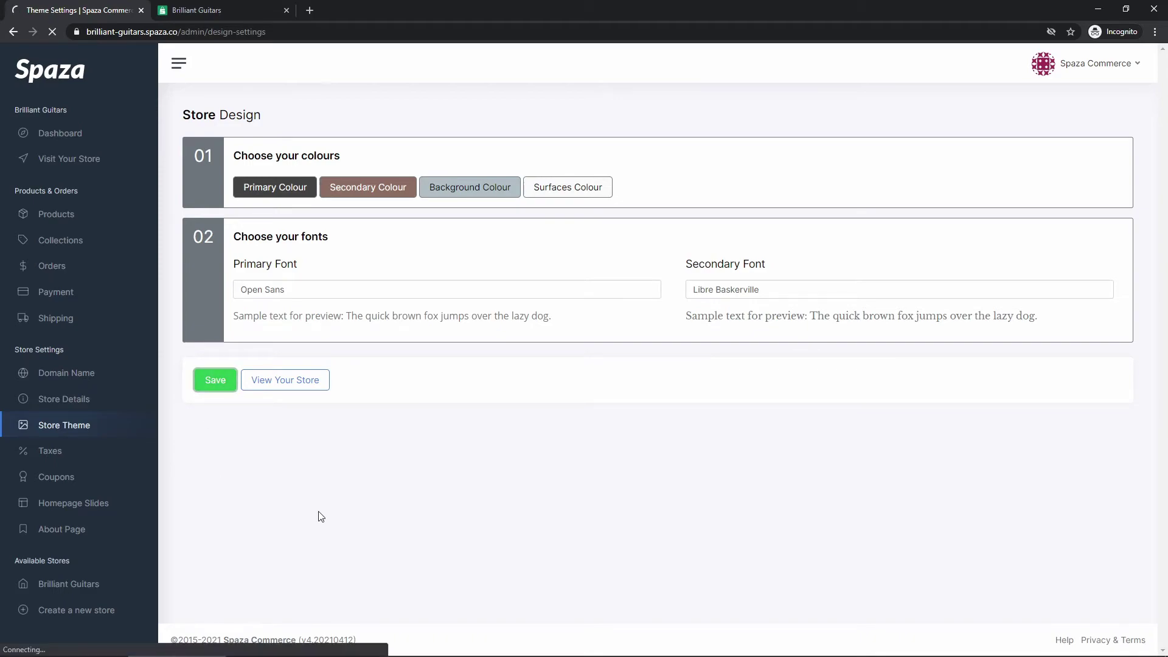
Step: View the store and compare its headings and body text with the font previews in the theme settings
click(282, 382)
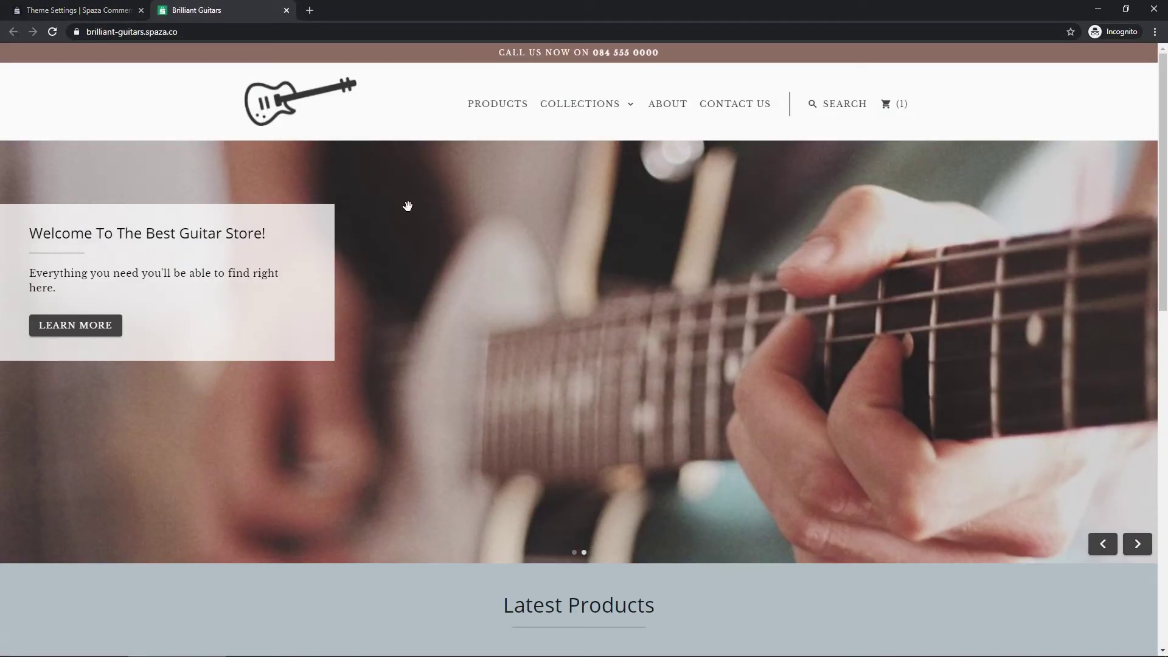
click(80, 13)
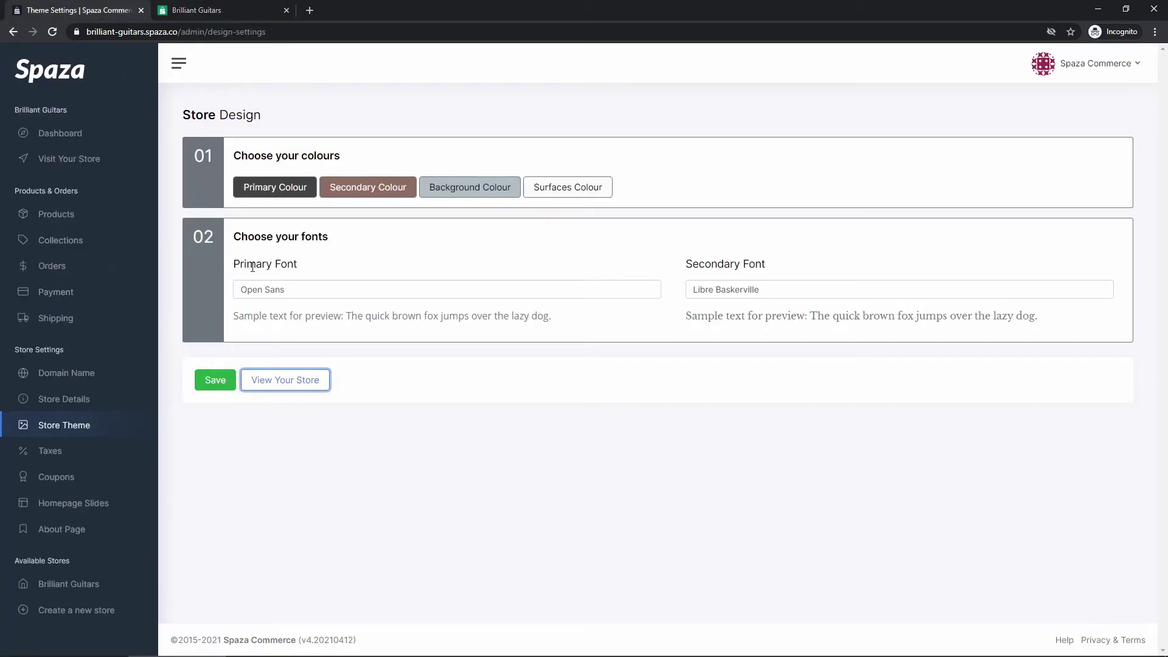
drag(234, 315, 323, 315)
click(366, 360)
click(194, 10)
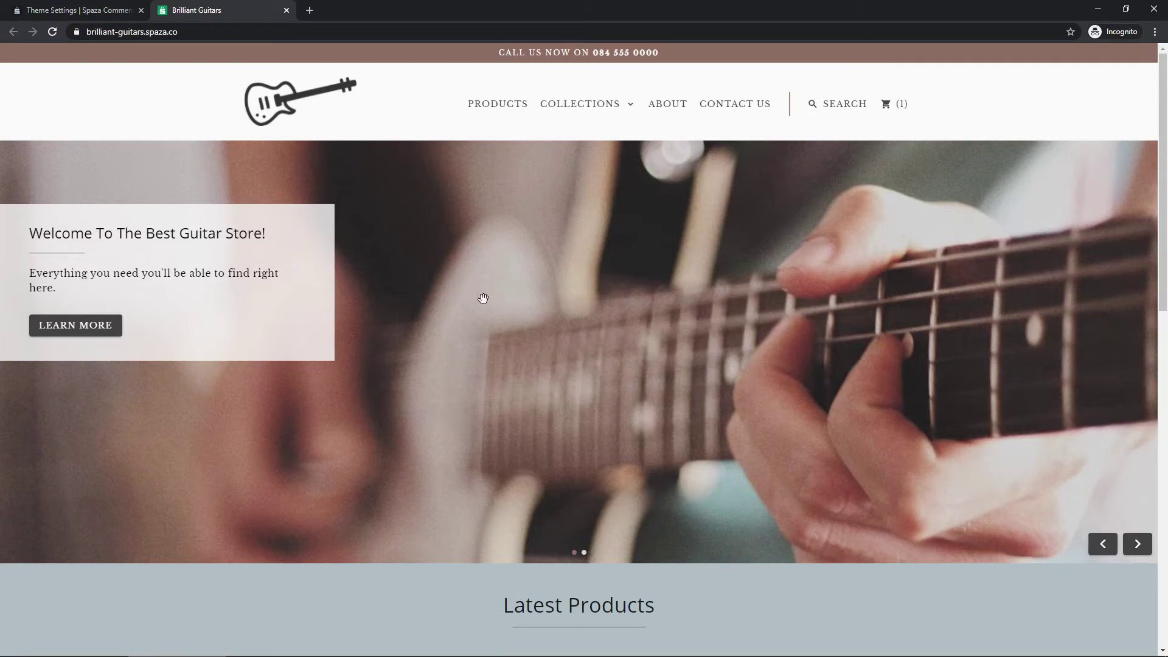
scroll(444, 252, down, 5)
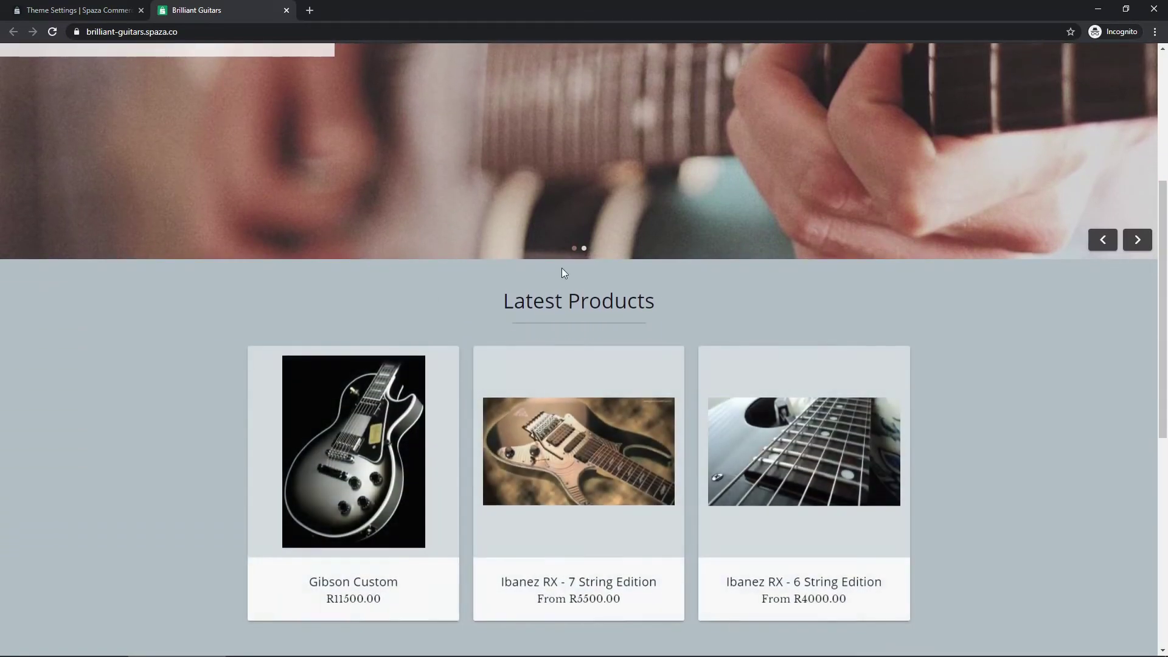
Step: Check the fonts on the home page's latest products and collection banners, and in the shopping cart summary
scroll(441, 441, down, 2)
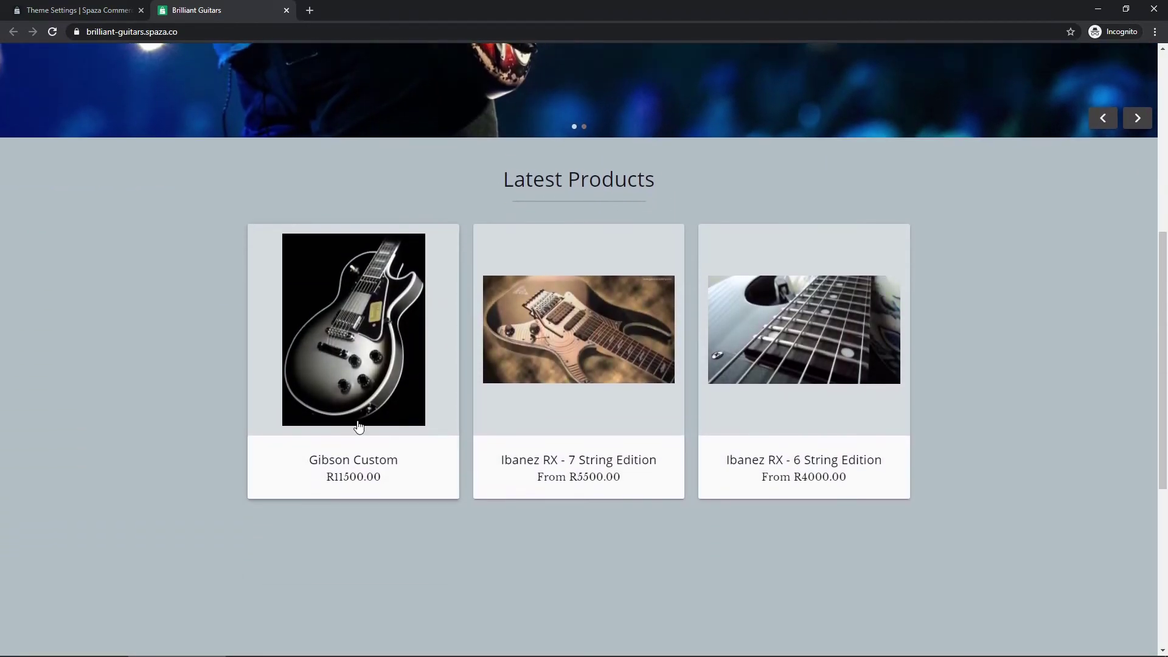
scroll(447, 468, down, 3)
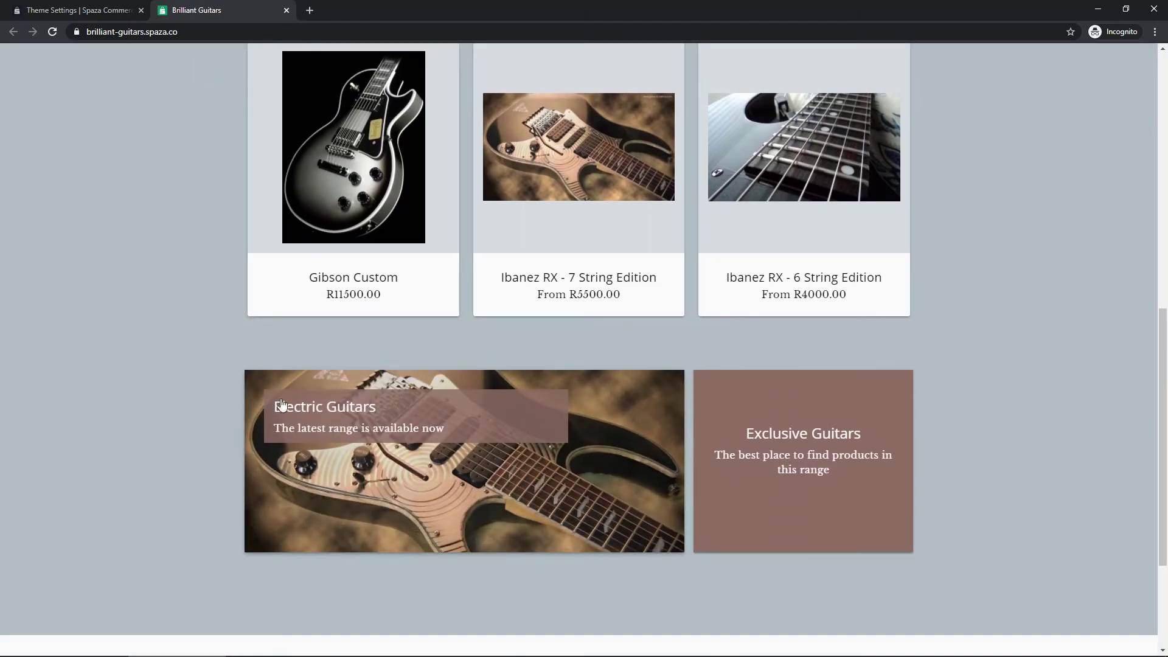
scroll(305, 282, up, 2)
scroll(305, 283, up, 10)
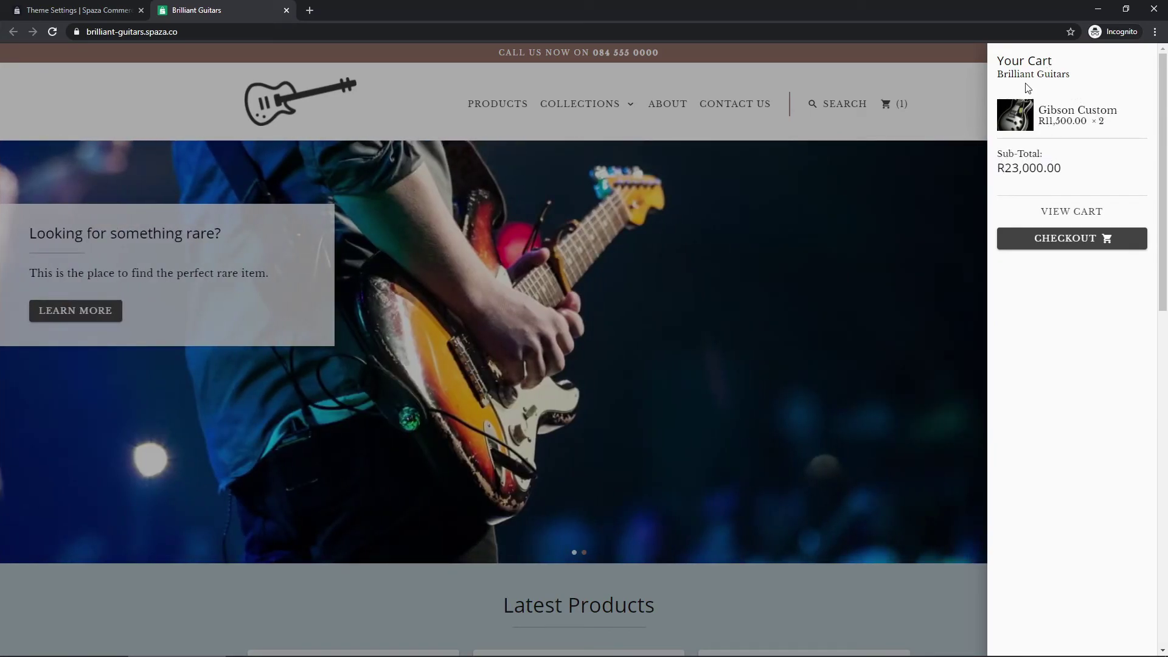
click(901, 203)
Step: Open the Gibson Custom product page from the latest products and check the fonts of its title, price, short description and long description
scroll(672, 379, down, 3)
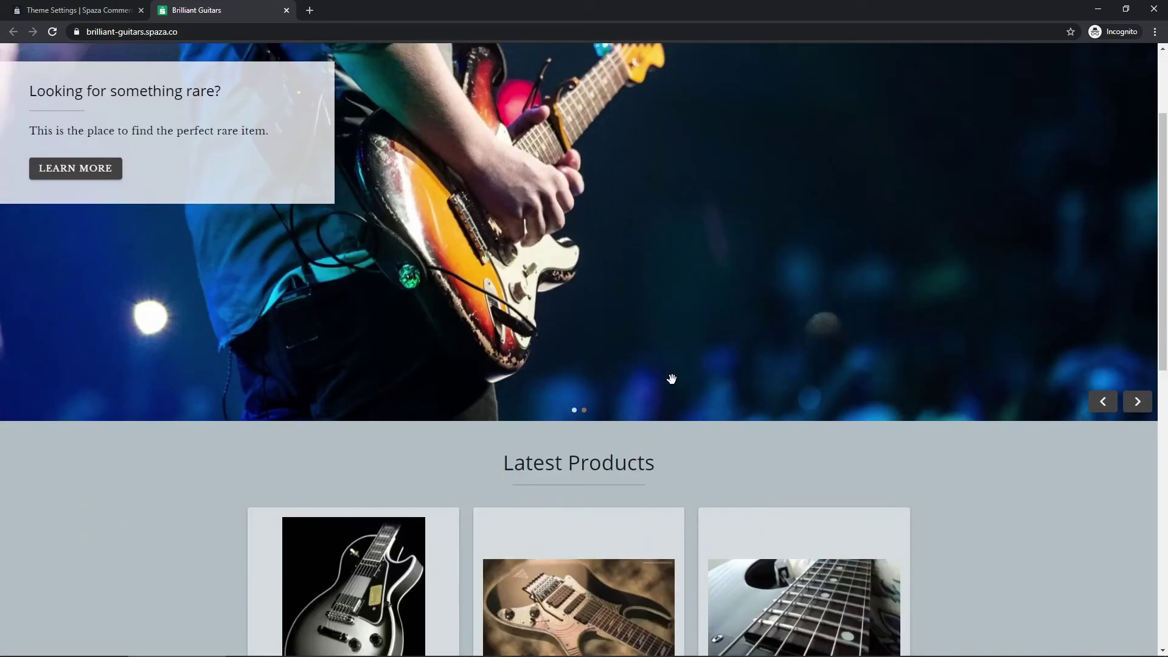
scroll(671, 379, down, 7)
click(316, 252)
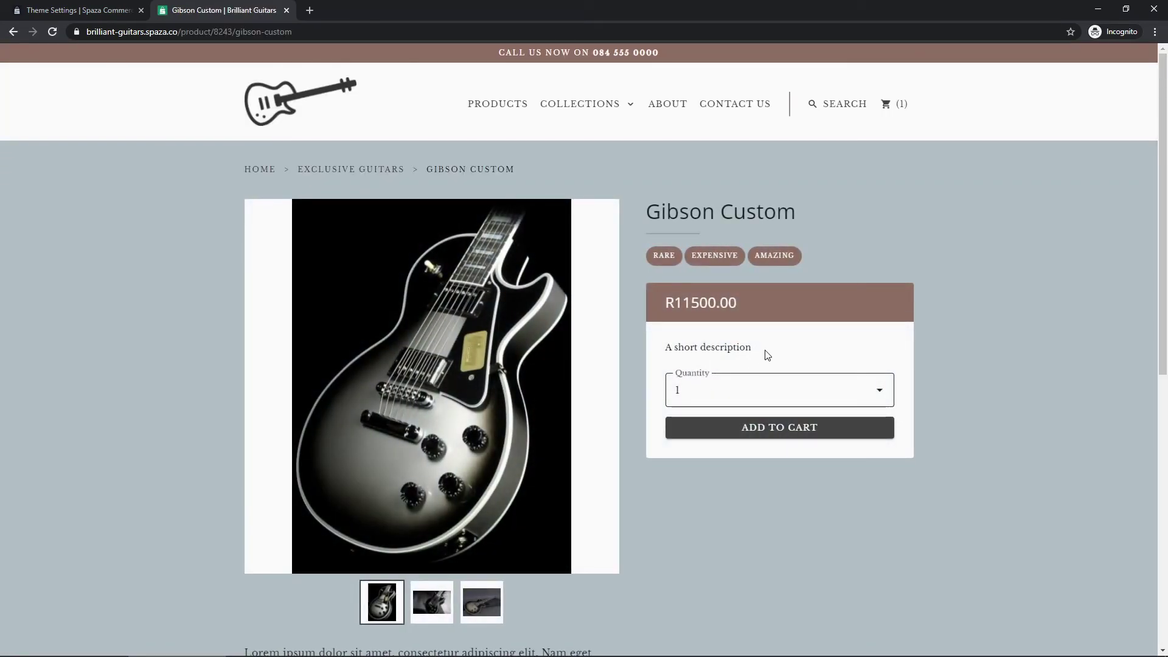
drag(748, 348, 680, 347)
click(747, 339)
scroll(622, 378, down, 2)
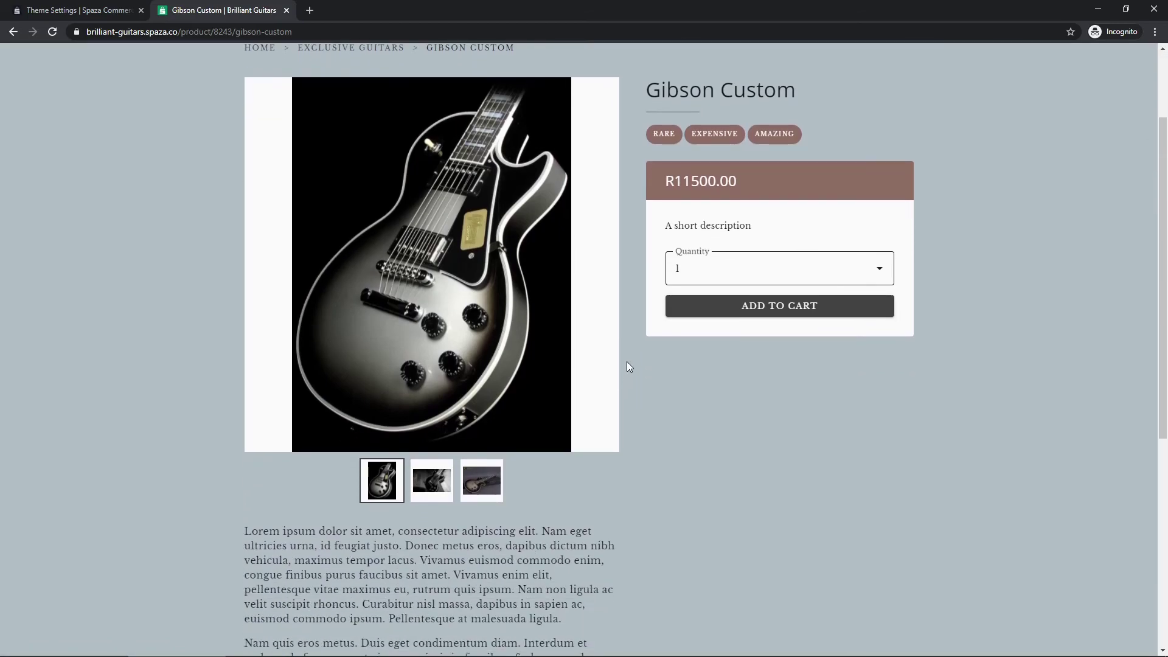
scroll(629, 365, down, 4)
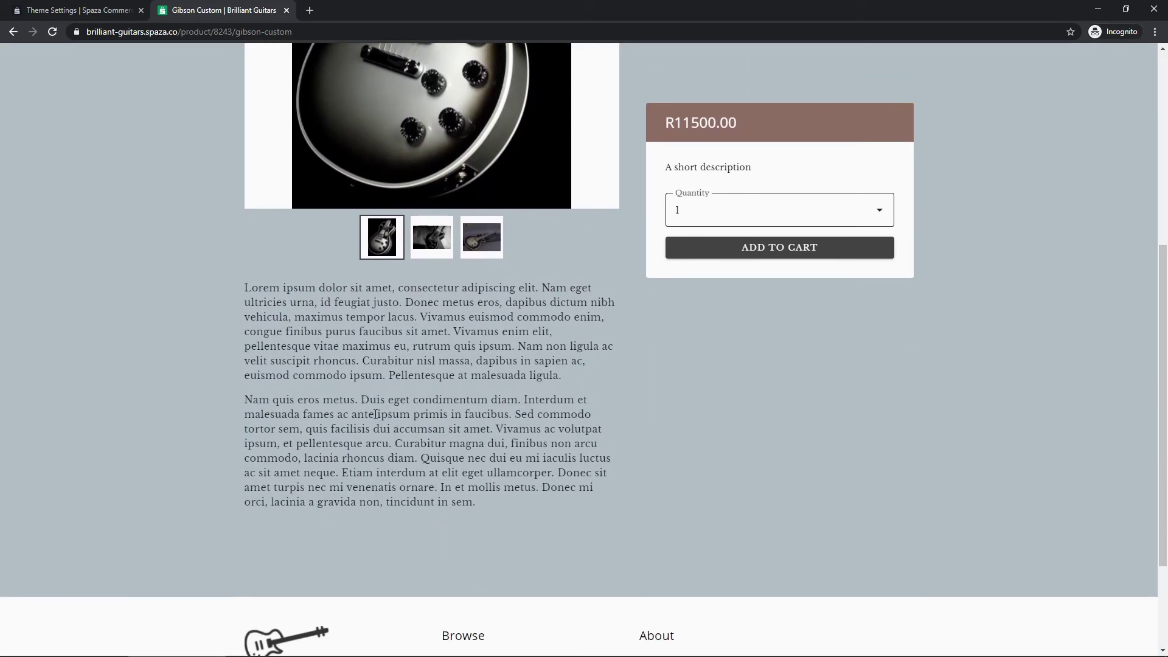
scroll(517, 365, up, 6)
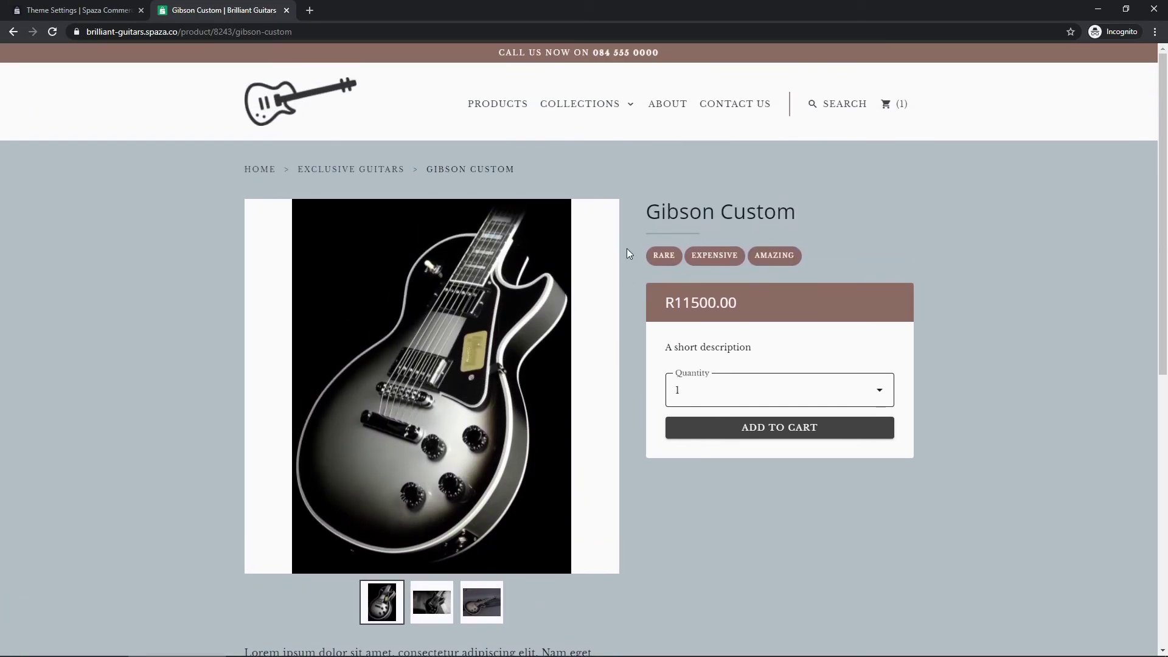
Step: In the theme settings, set the primary font to Merriweather and the secondary font to Noto Sans, and save the theme
click(98, 10)
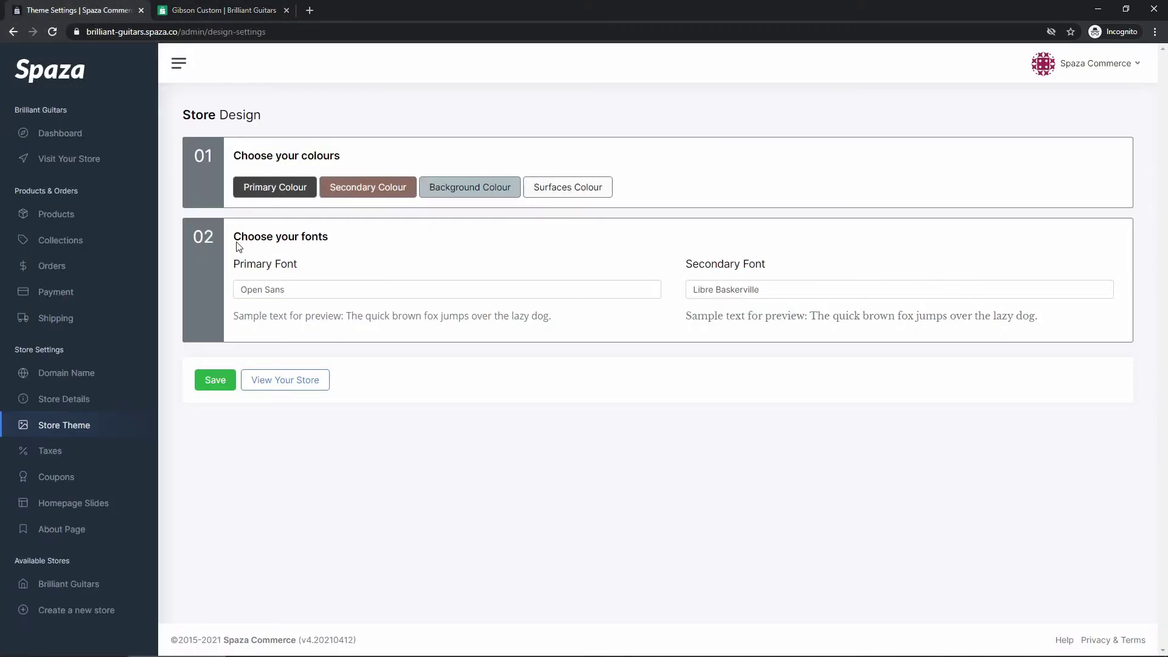
click(390, 290)
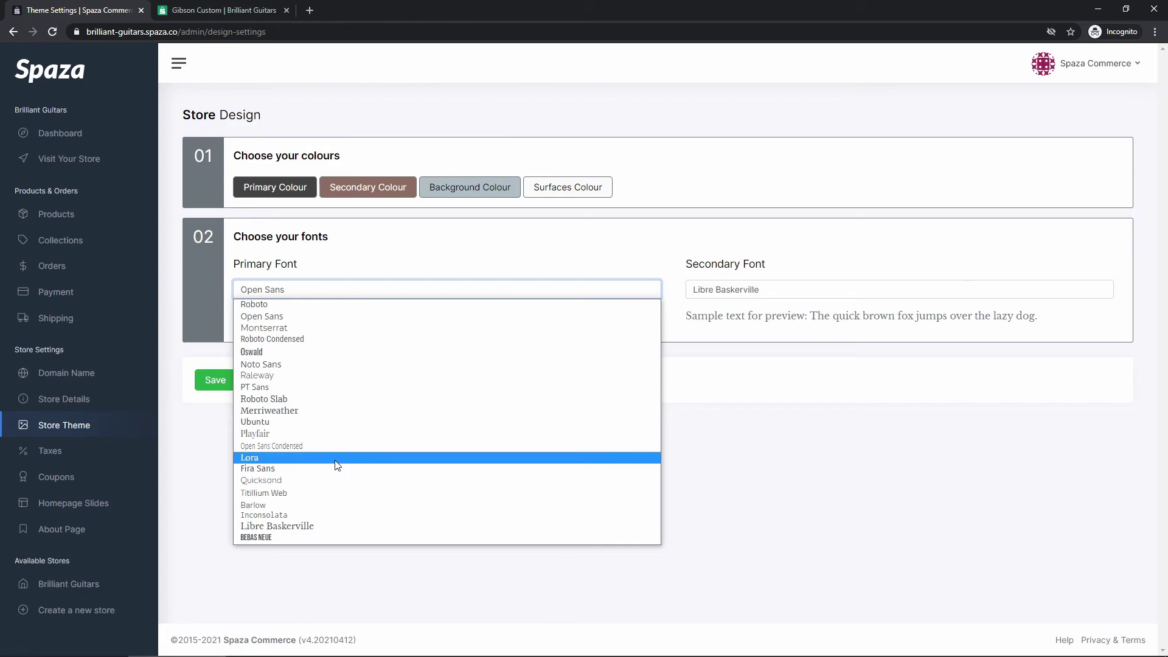
click(332, 412)
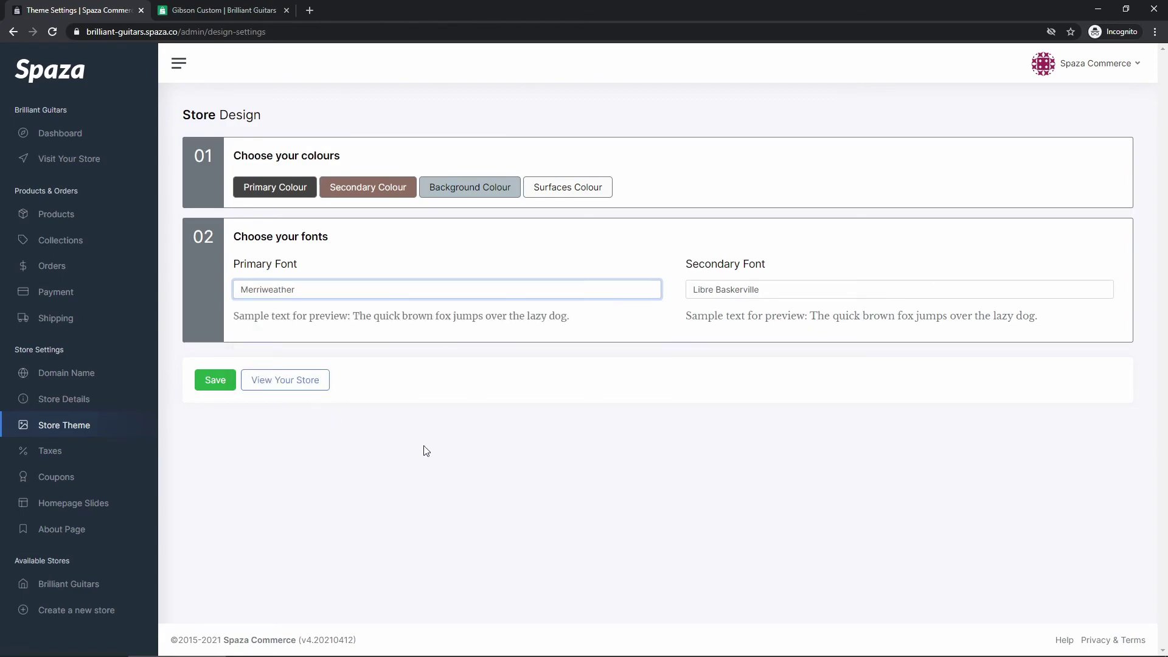
click(806, 293)
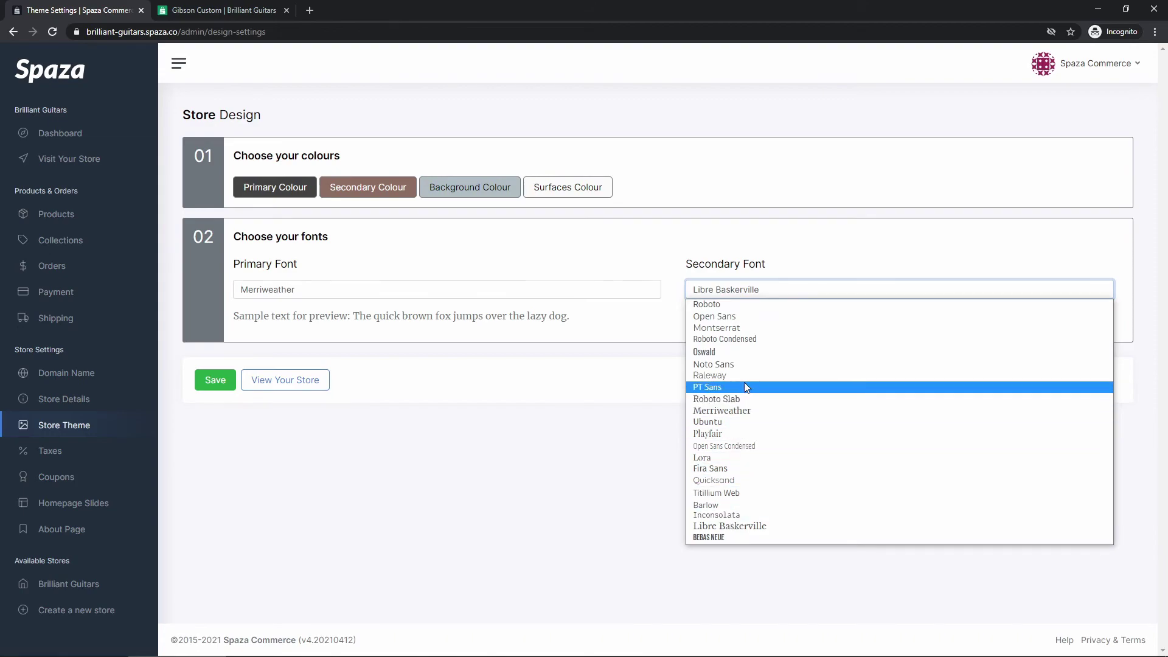
click(745, 363)
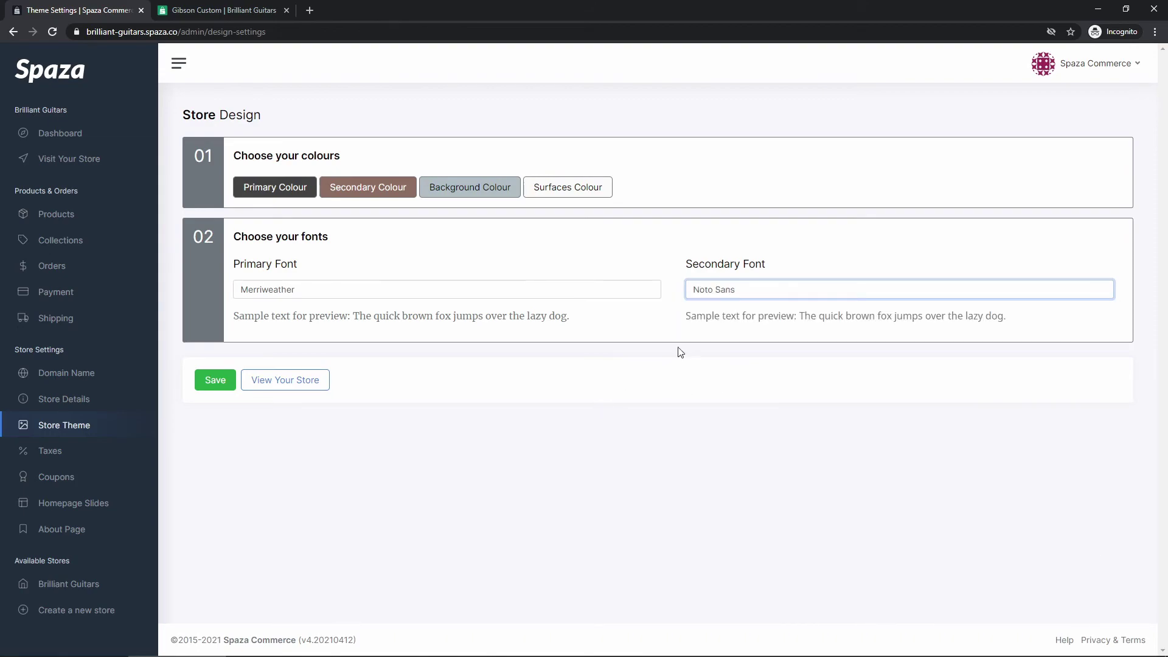
click(217, 383)
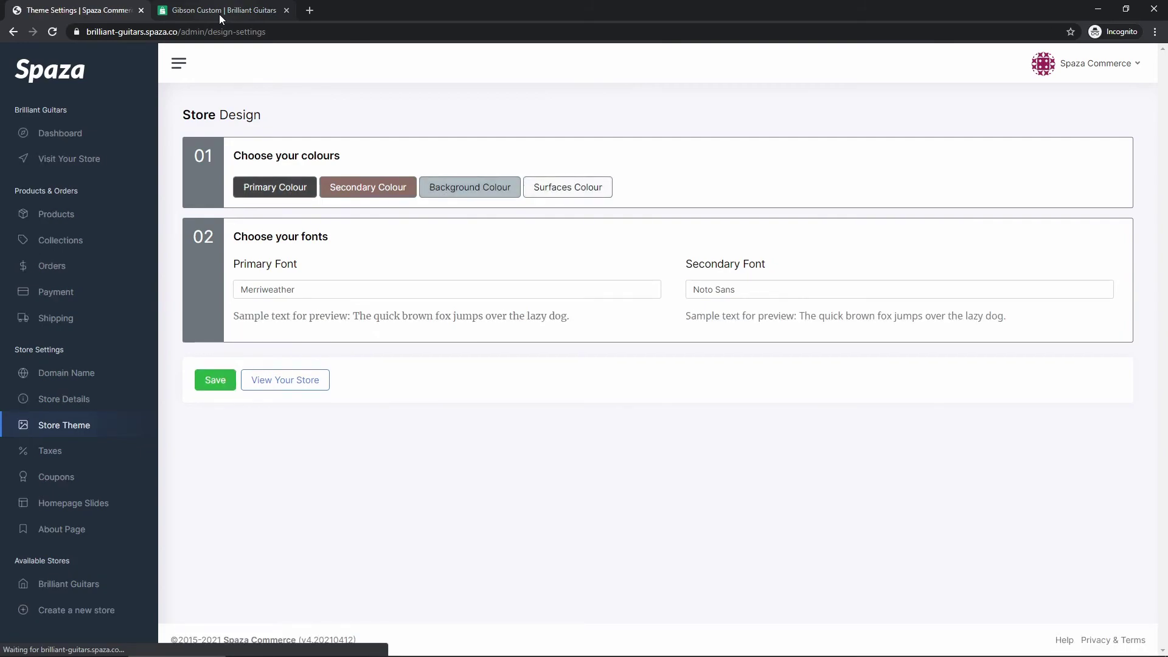
Step: Reload the Gibson Custom product page in the store and check the saved fonts on its price and description text
click(219, 10)
click(53, 32)
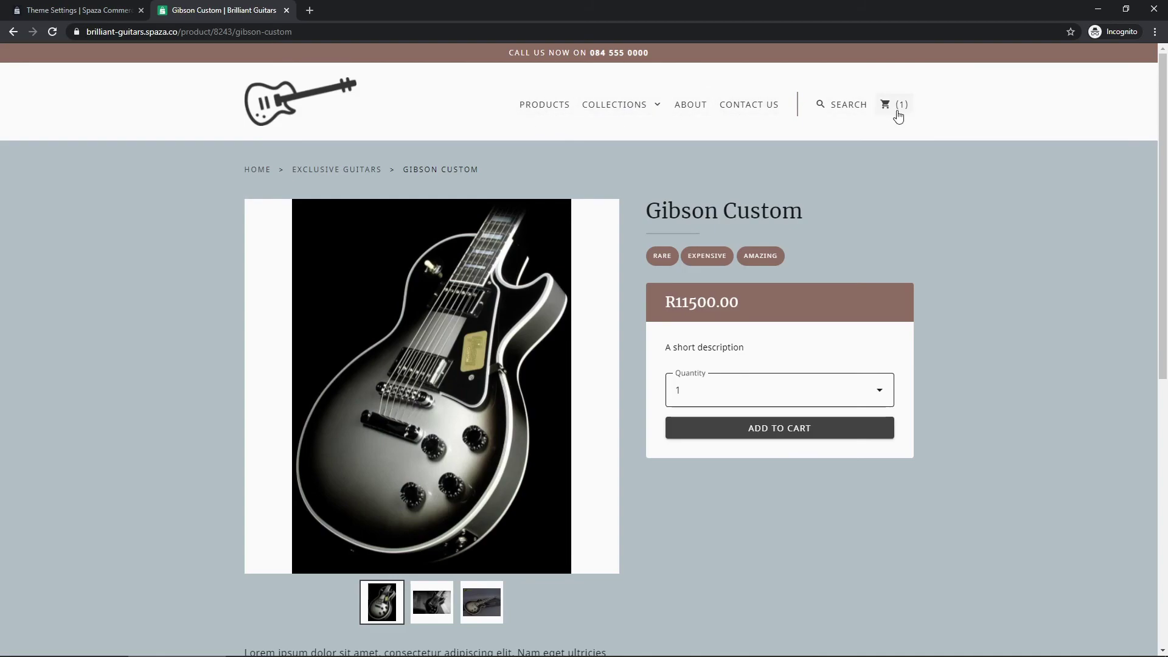
scroll(633, 315, down, 3)
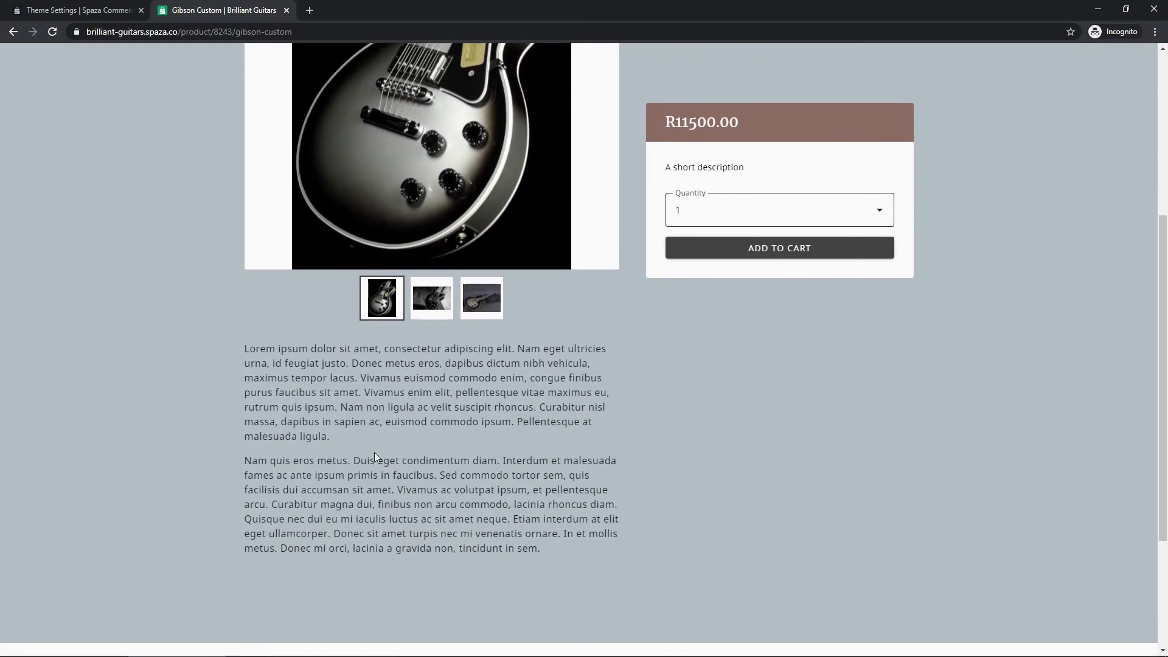
scroll(548, 419, up, 3)
drag(764, 183, 665, 181)
scroll(655, 207, up, 2)
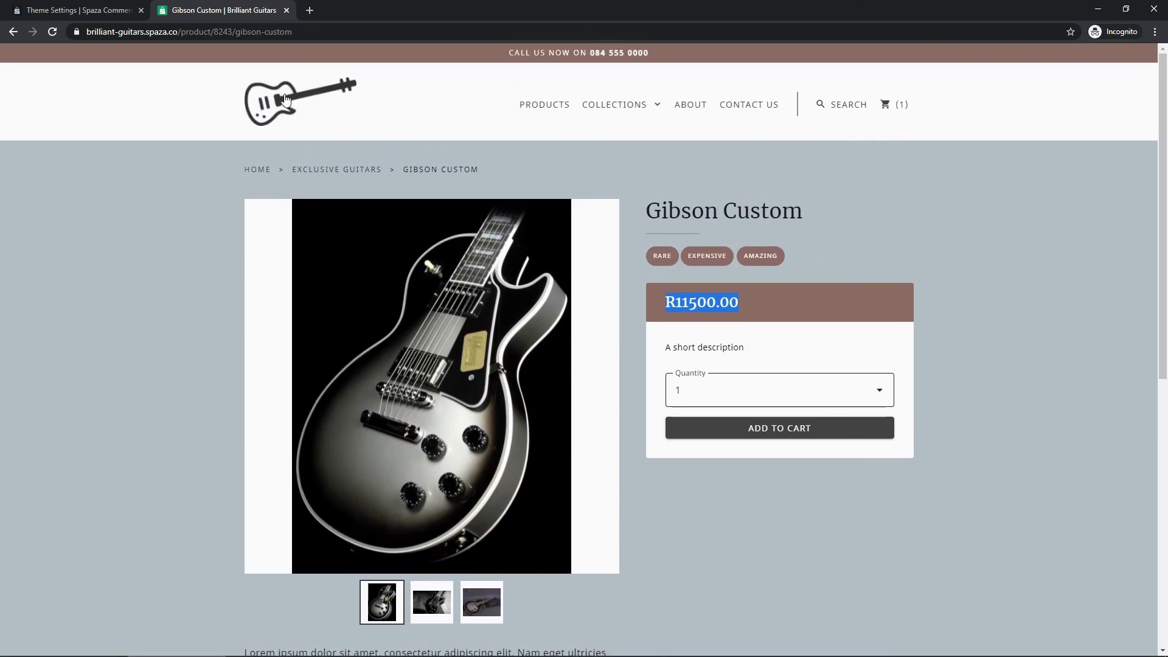
Step: Go to the store's home page, check the fonts on its slides and latest products, and return to the theme settings
click(286, 99)
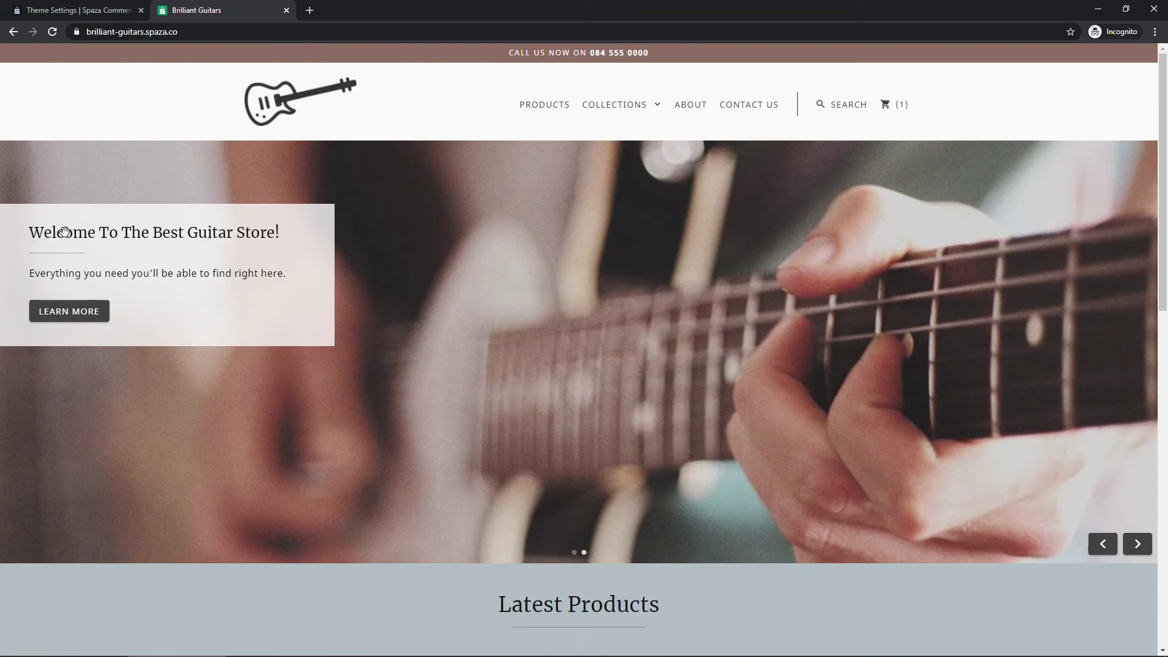
scroll(196, 298, down, 5)
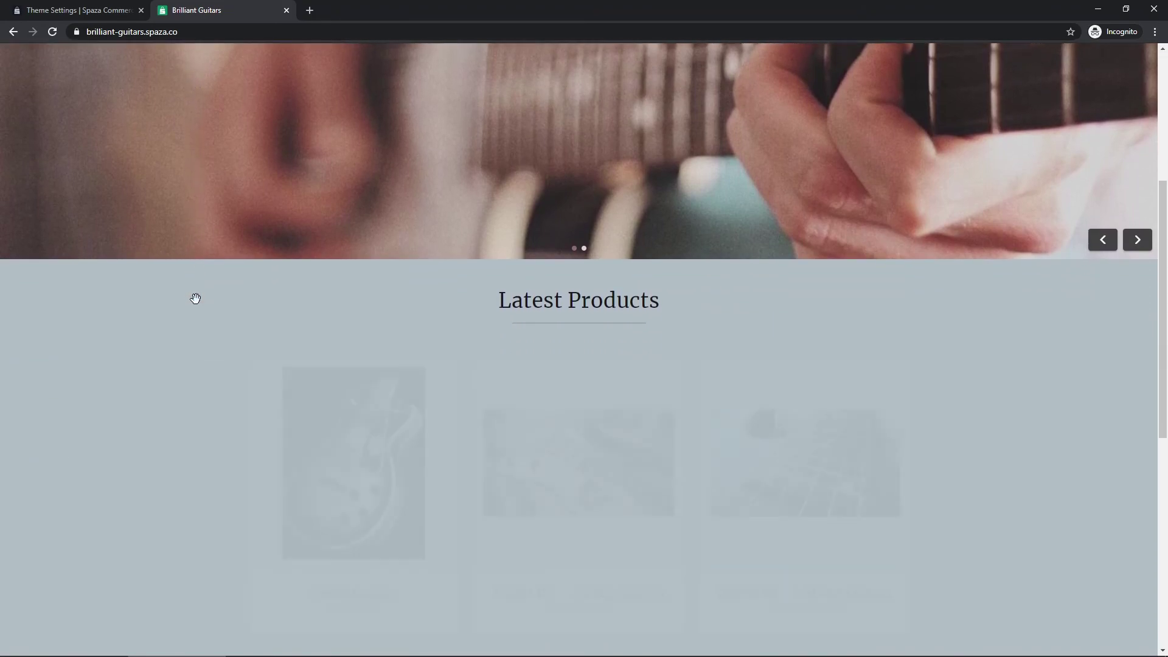
scroll(196, 299, down, 2)
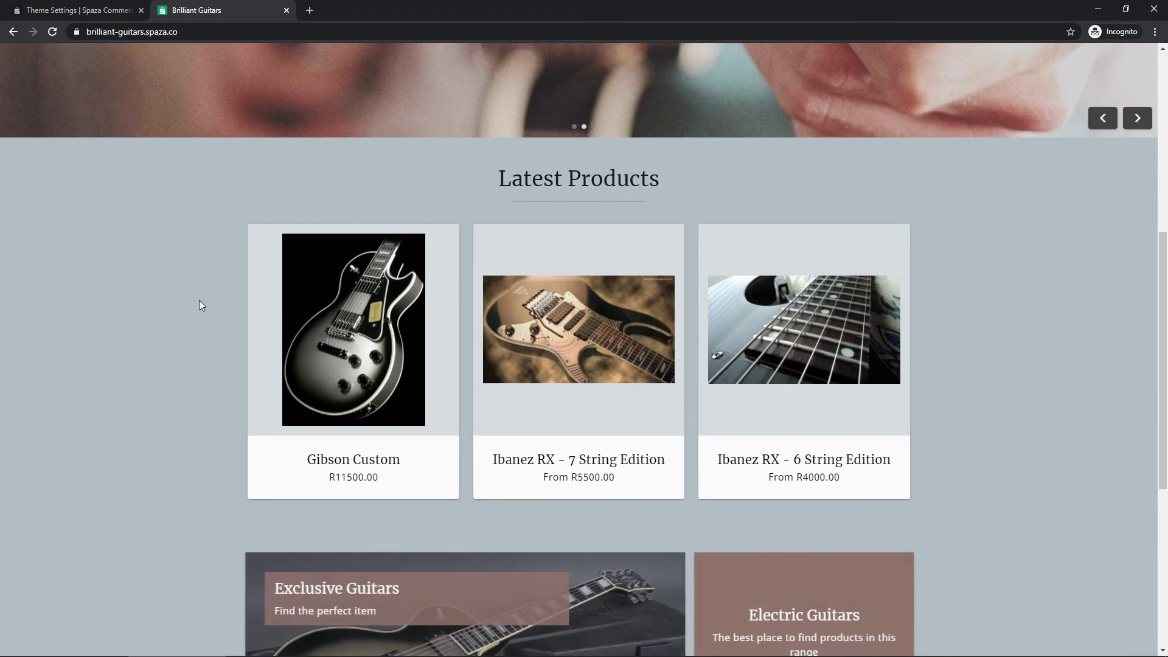
scroll(198, 300, up, 7)
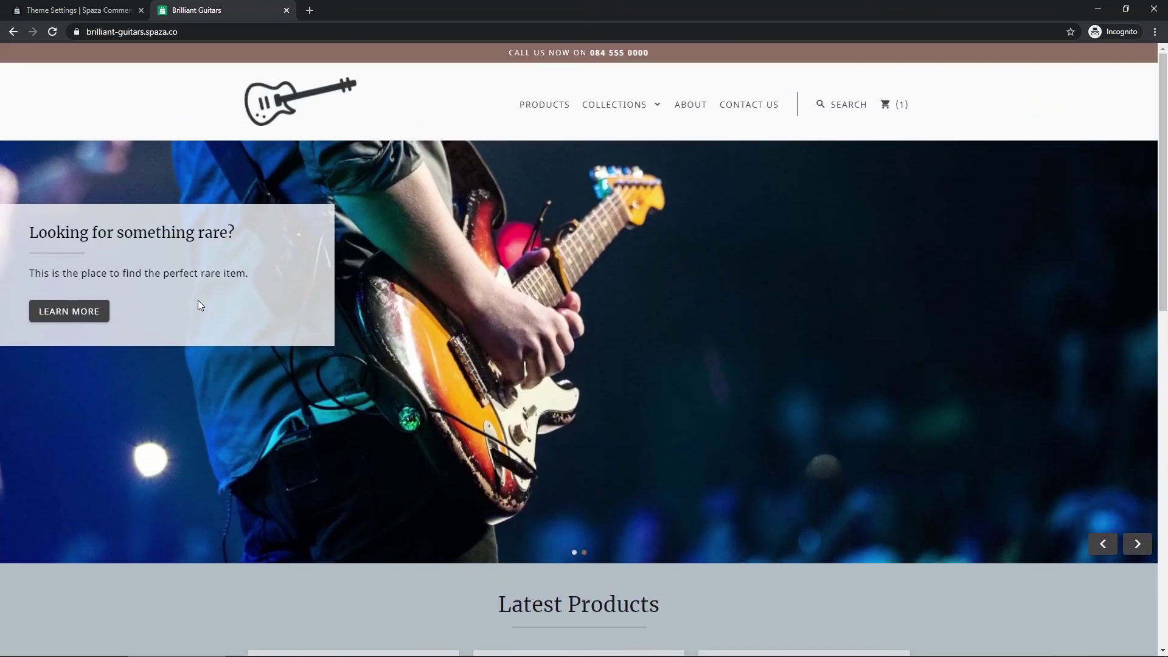
click(107, 9)
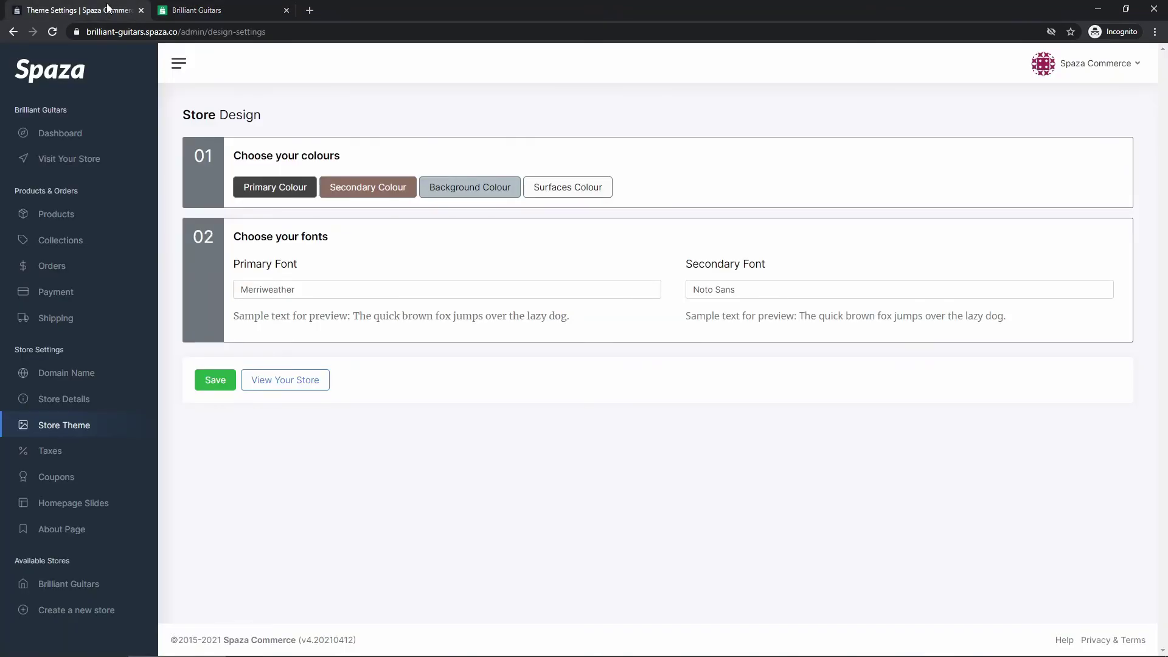